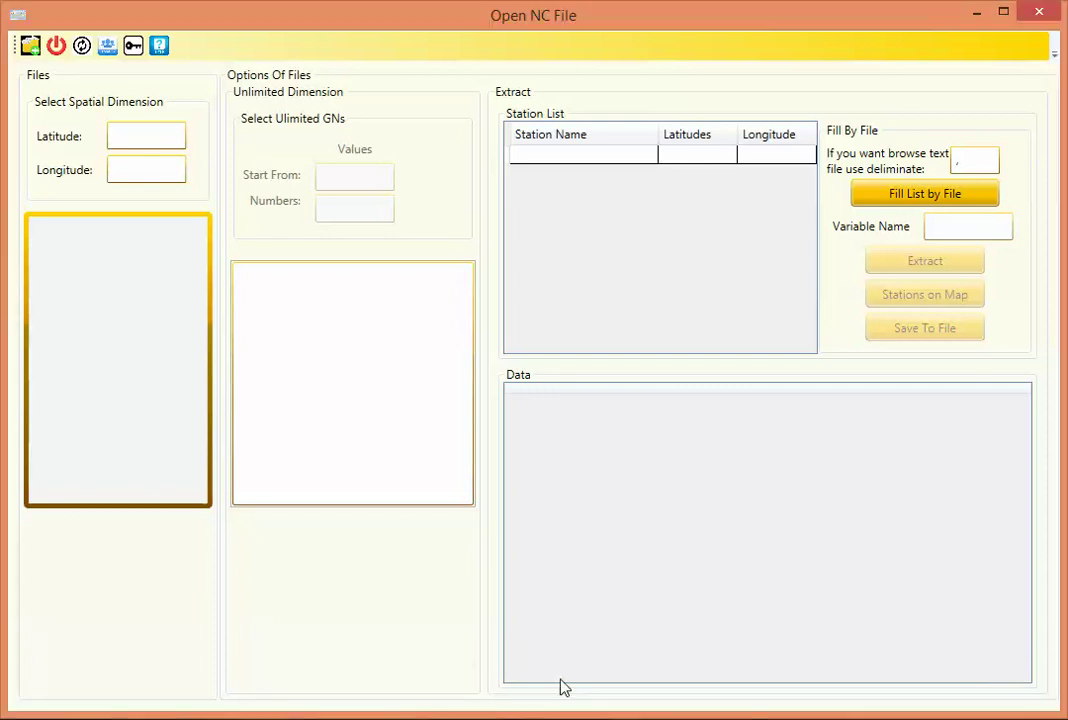
Step: Open esp0.nc from the Downloads > Esp0 folder
{"action": "left_click", "coordinate": [34, 50]}
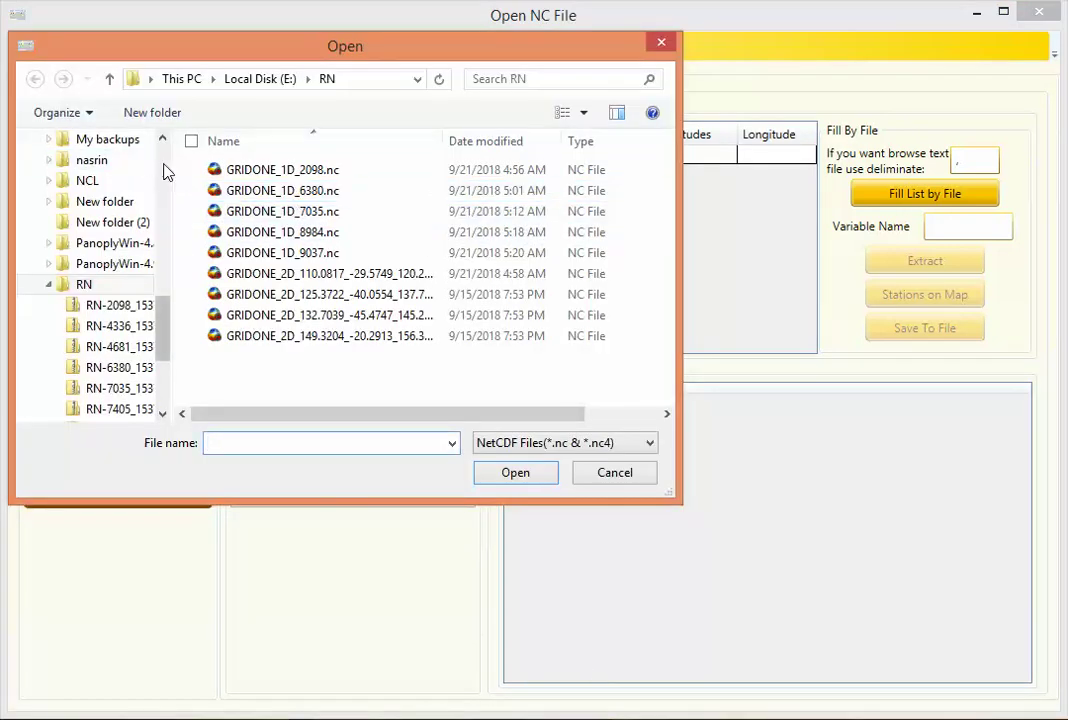
{"action": "scroll", "coordinate": [163, 170], "scroll_direction": "up", "scroll_amount": 4}
{"action": "scroll", "coordinate": [163, 172], "scroll_direction": "up", "scroll_amount": 4}
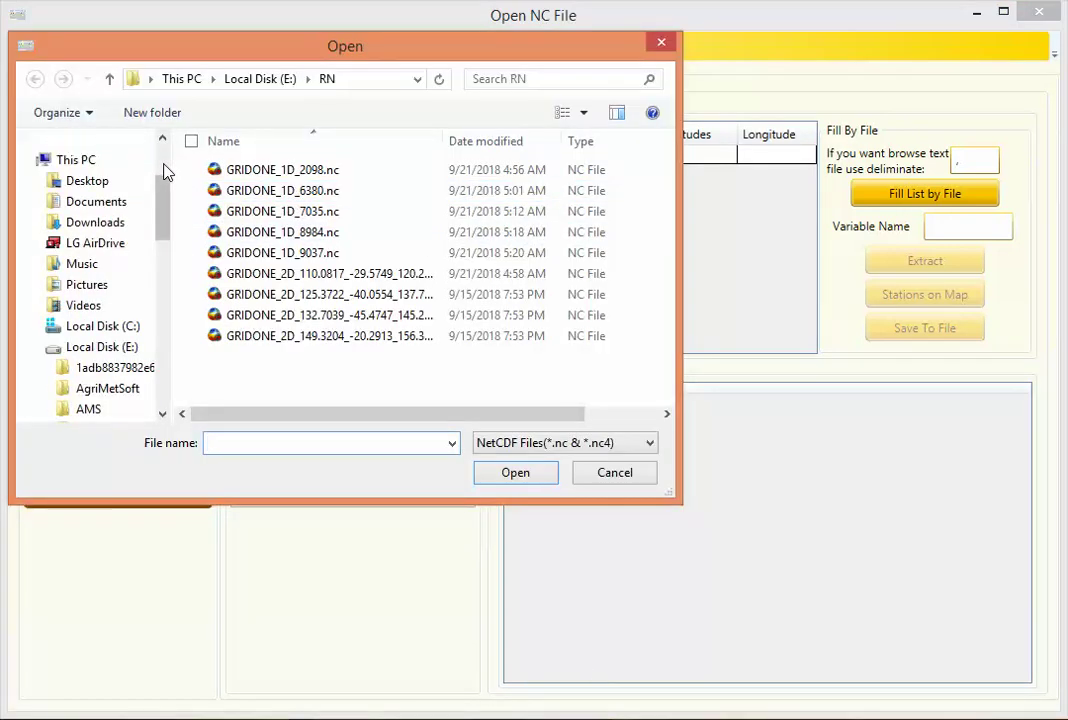
{"action": "left_click", "coordinate": [135, 222]}
{"action": "double_click", "coordinate": [292, 294]}
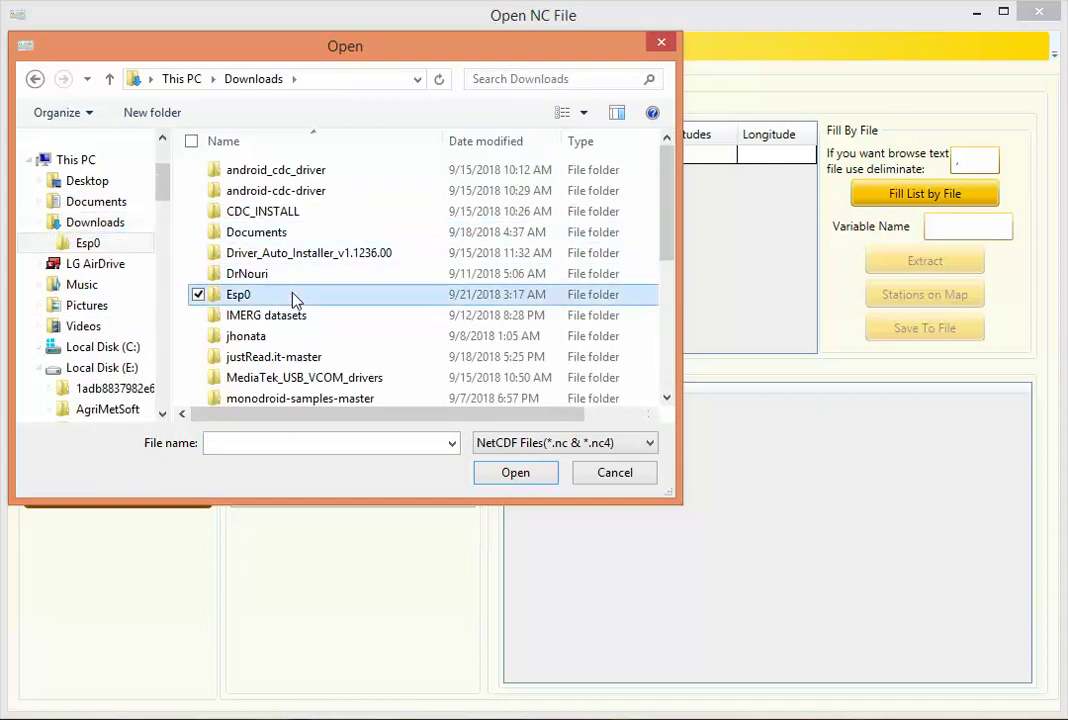
{"action": "double_click", "coordinate": [258, 170]}
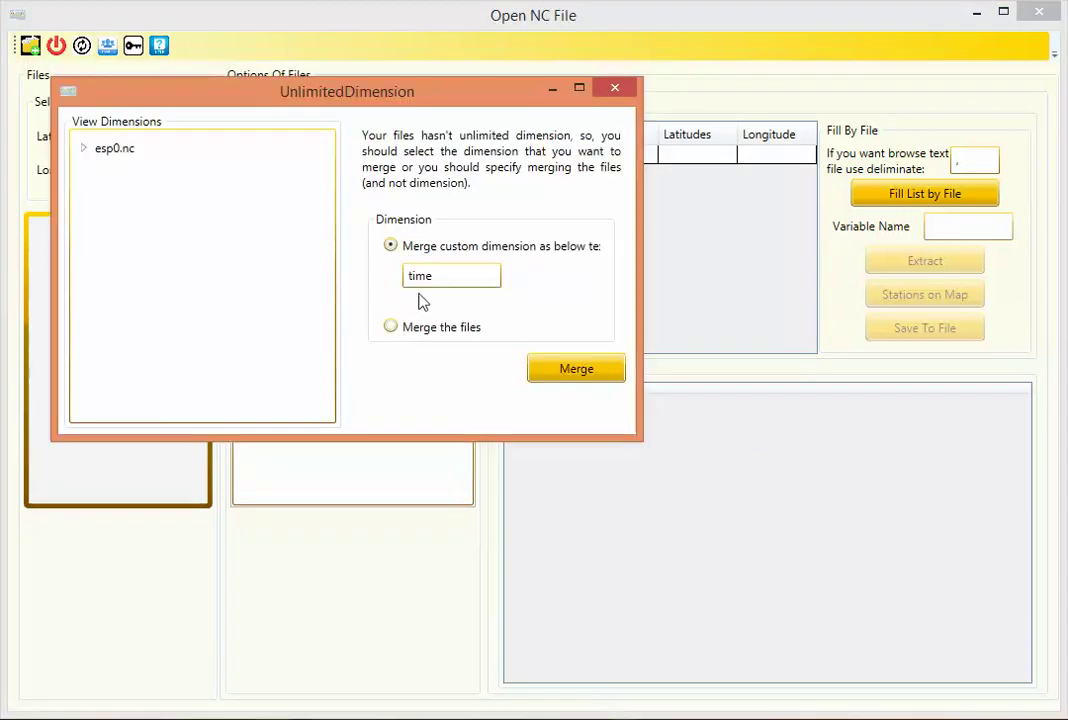
Step: Keep 'time' as the merge dimension and expand esp0.nc to view pr and time definitions
{"action": "left_click", "coordinate": [441, 274]}
{"action": "left_click", "coordinate": [84, 149]}
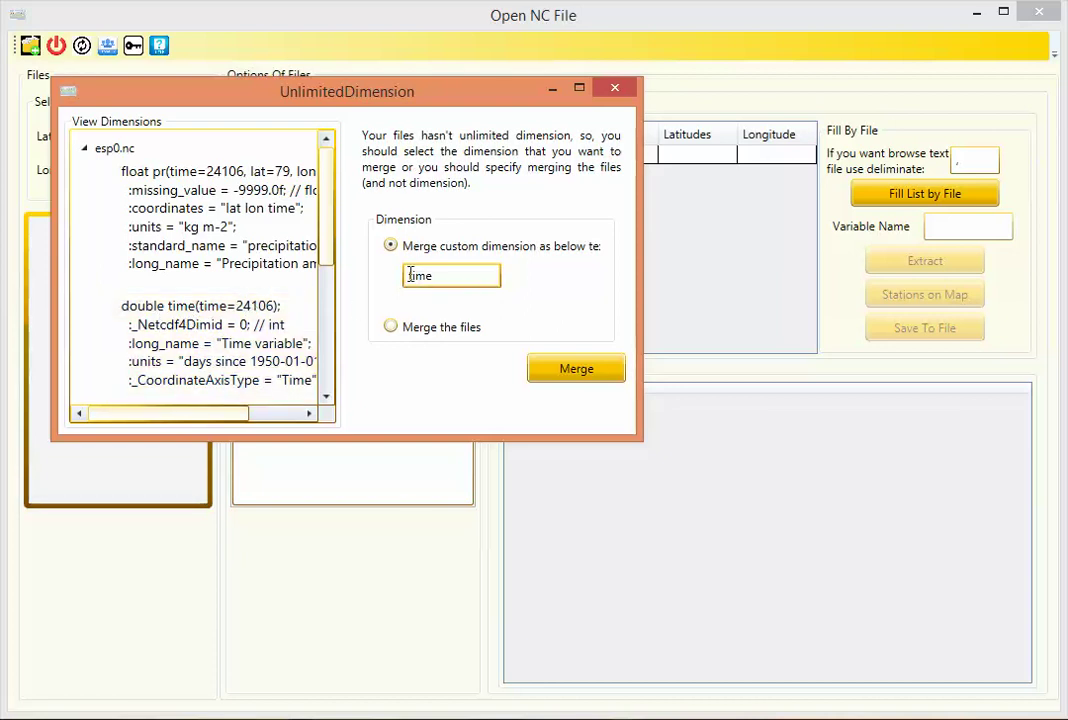
Step: Merge esp0.nc along time and expand pr to show time 24106, lat 79, lon 138
{"action": "left_click", "coordinate": [553, 367]}
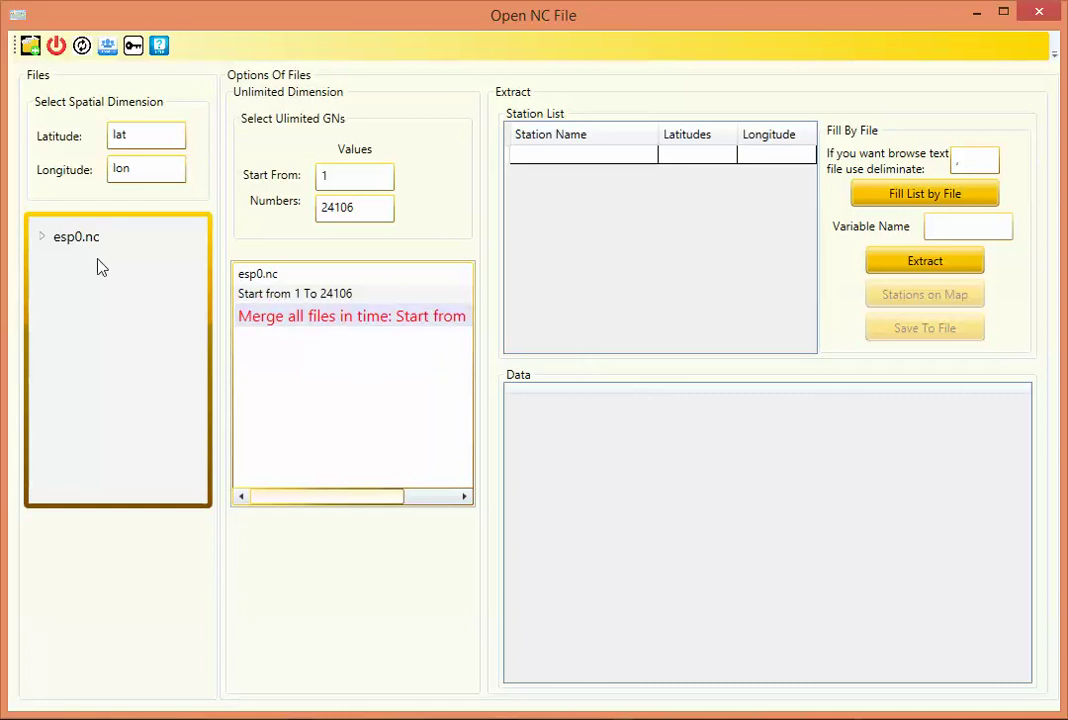
{"action": "left_click", "coordinate": [43, 238]}
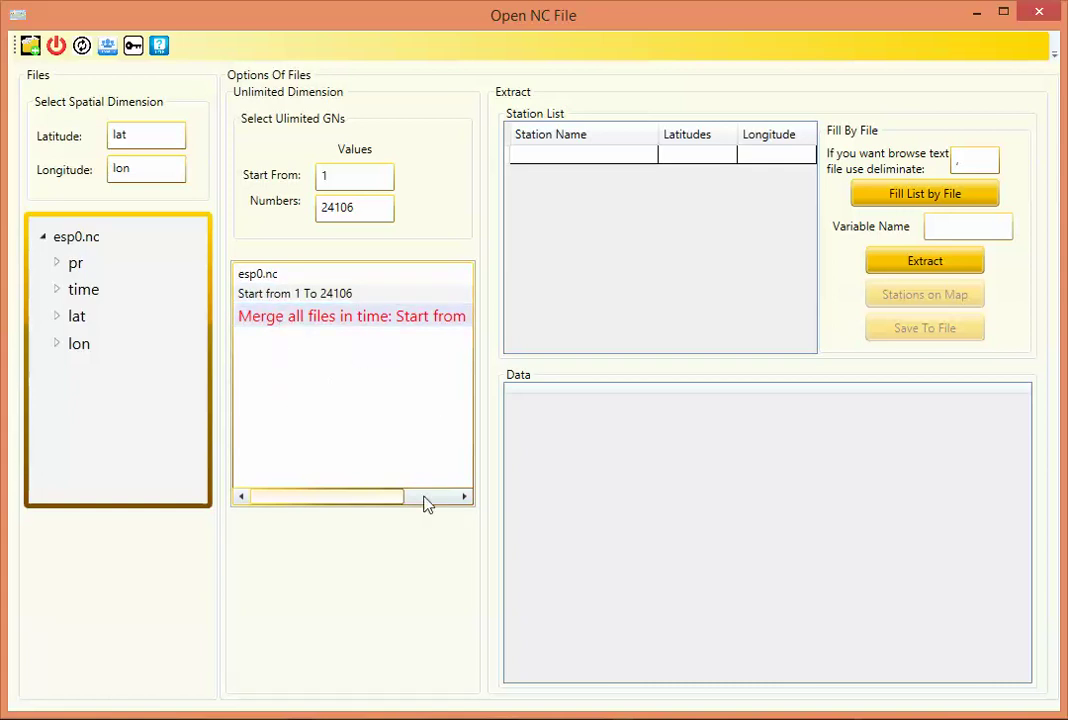
{"action": "left_click_drag", "start_coordinate": [367, 500], "coordinate": [424, 513]}
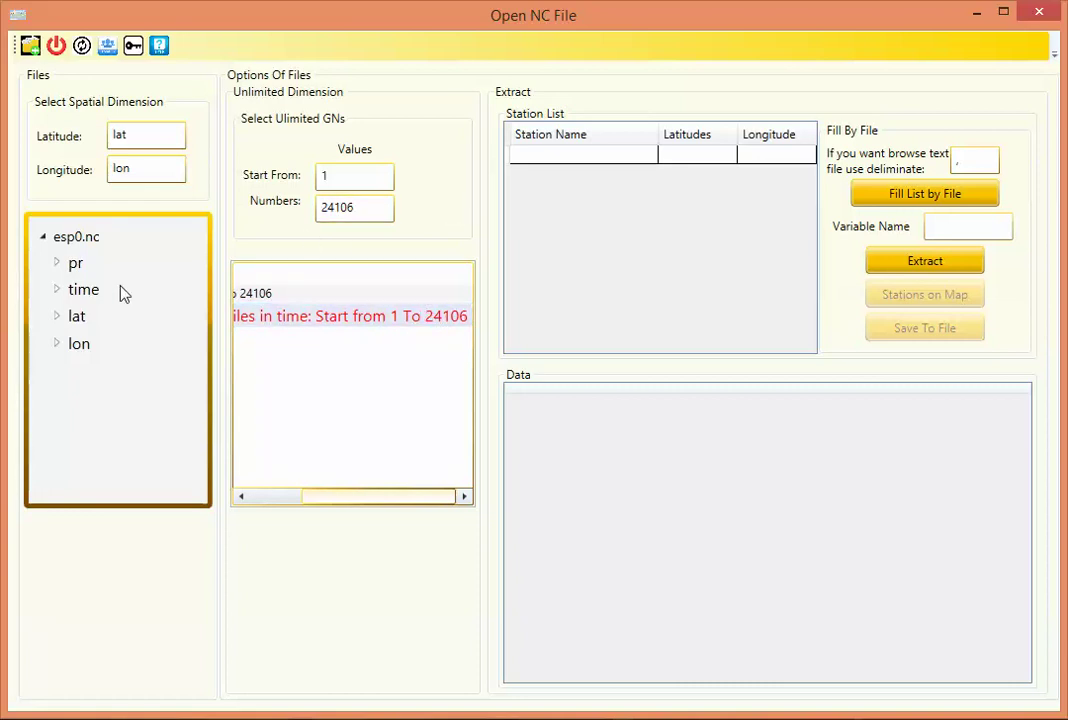
{"action": "left_click", "coordinate": [58, 264]}
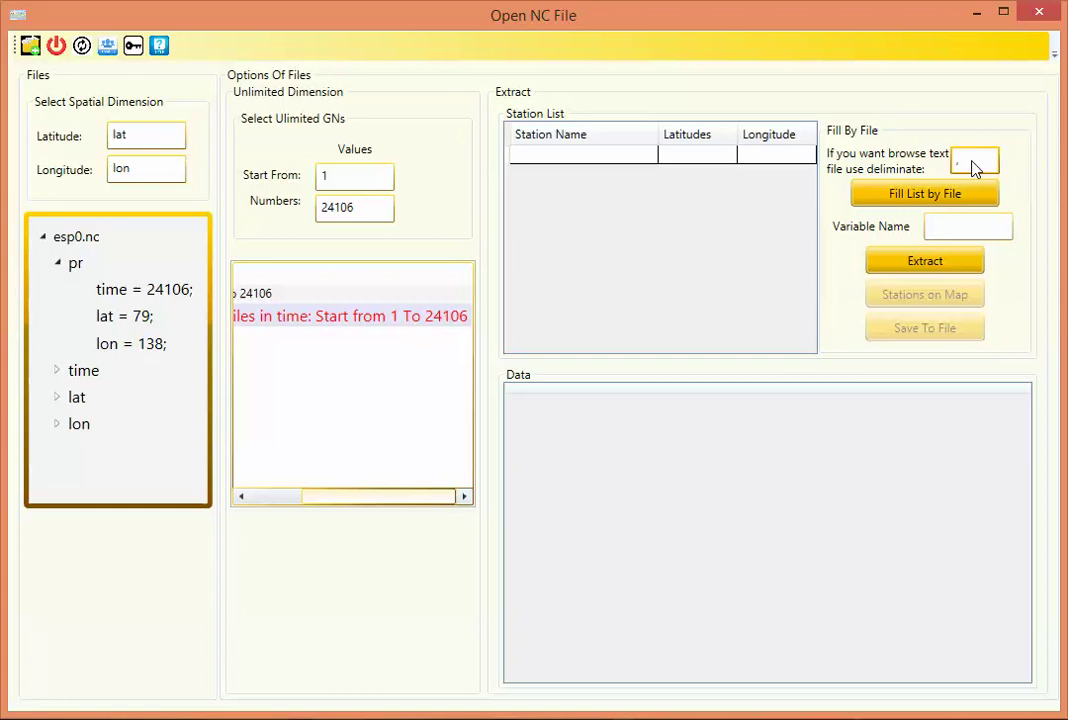
Step: Add a test station hk with latitude 25 to the Station List
{"action": "left_click", "coordinate": [610, 156]}
{"action": "left_click", "coordinate": [610, 158]}
{"action": "type", "text": "hk"}
{"action": "key", "text": "Tab"}
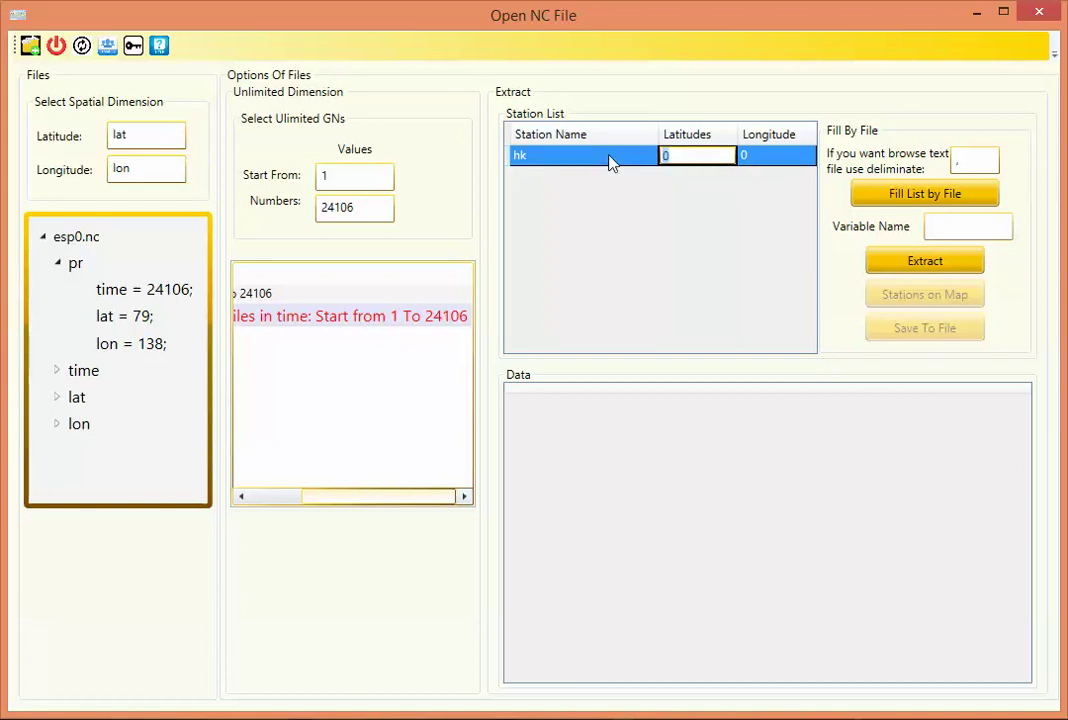
{"action": "type", "text": "25"}
Step: Set the file delimiter to ',,' and start filling the station list from a file
{"action": "left_click", "coordinate": [969, 166]}
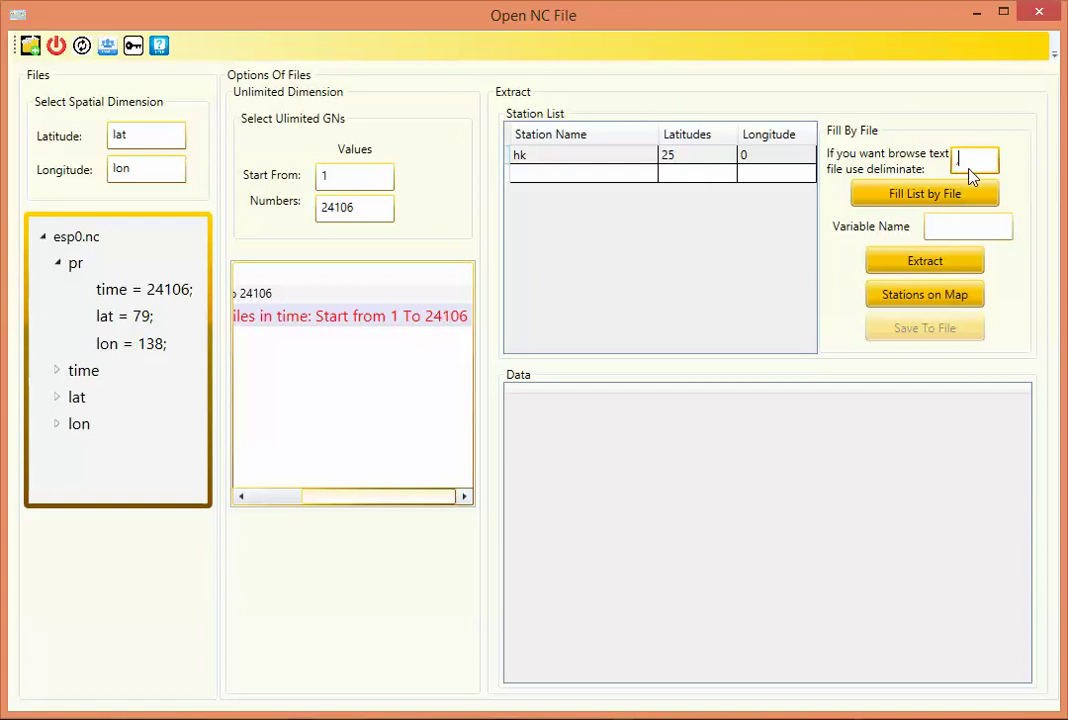
{"action": "type", "text": ","}
{"action": "type", "text": ","}
{"action": "left_click", "coordinate": [935, 200]}
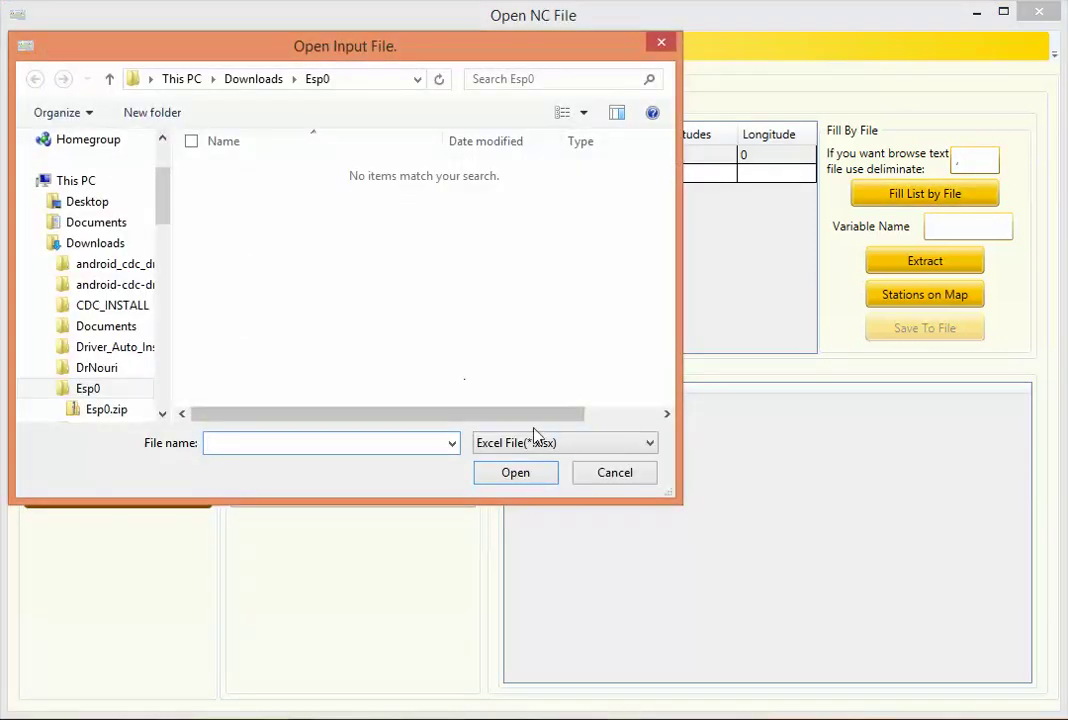
Step: Filter the file picker to Text File (*.txt) and load Sts.txt with stations ST1–ST5
{"action": "left_click", "coordinate": [562, 452]}
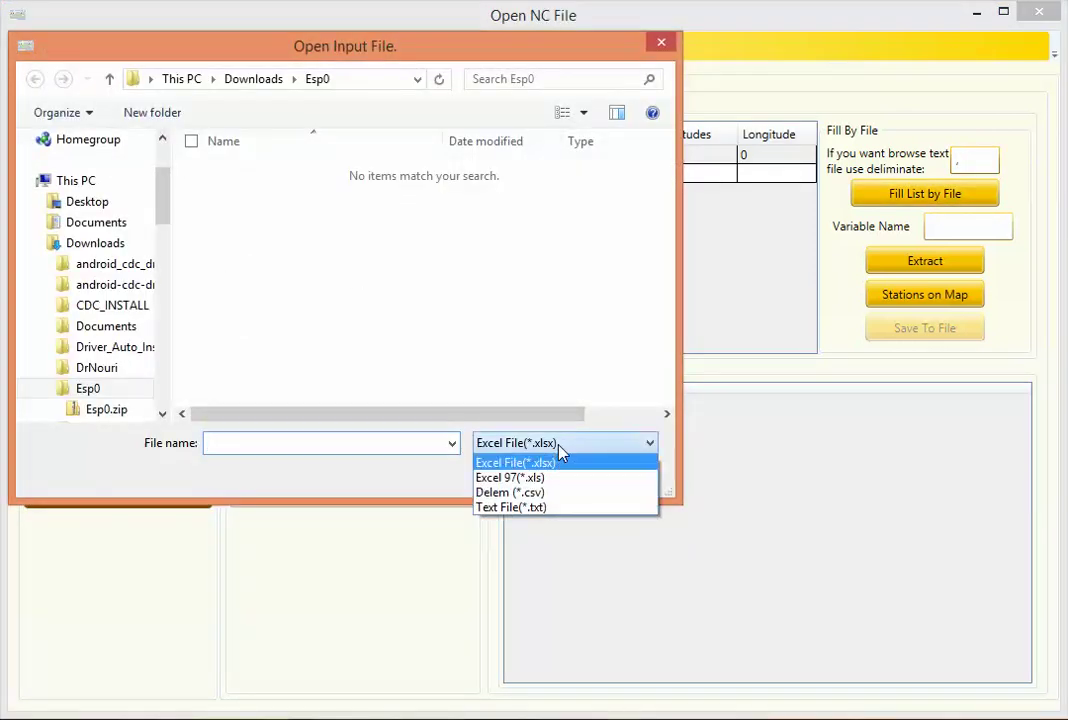
{"action": "left_click", "coordinate": [565, 507]}
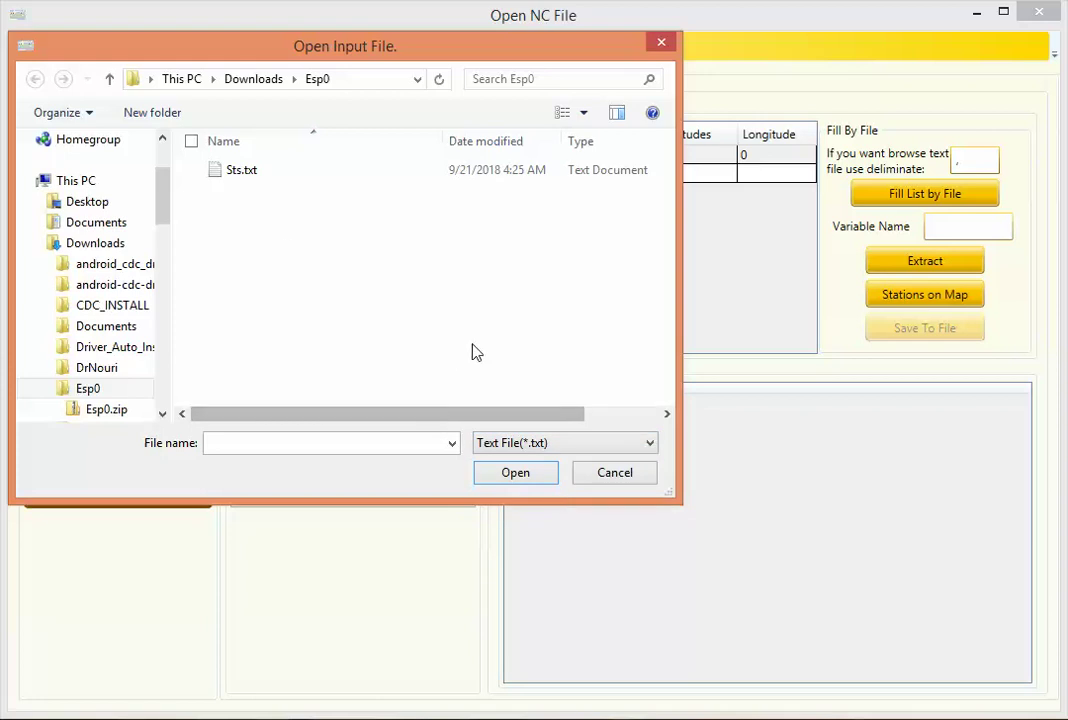
{"action": "left_click", "coordinate": [608, 475]}
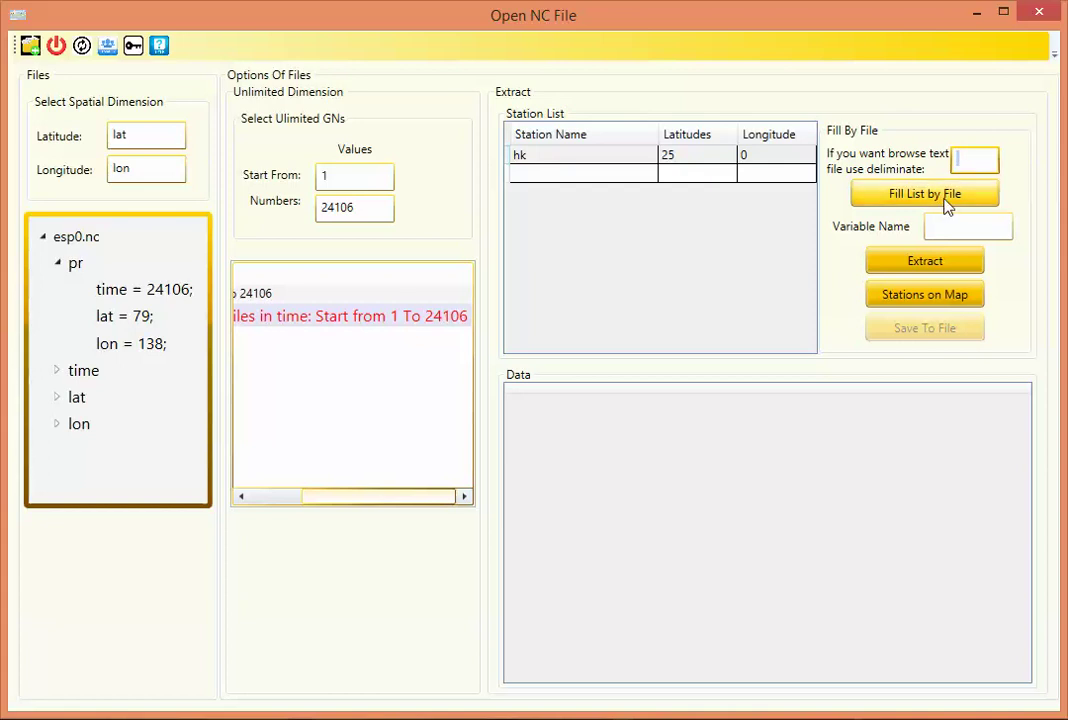
{"action": "left_click", "coordinate": [947, 203]}
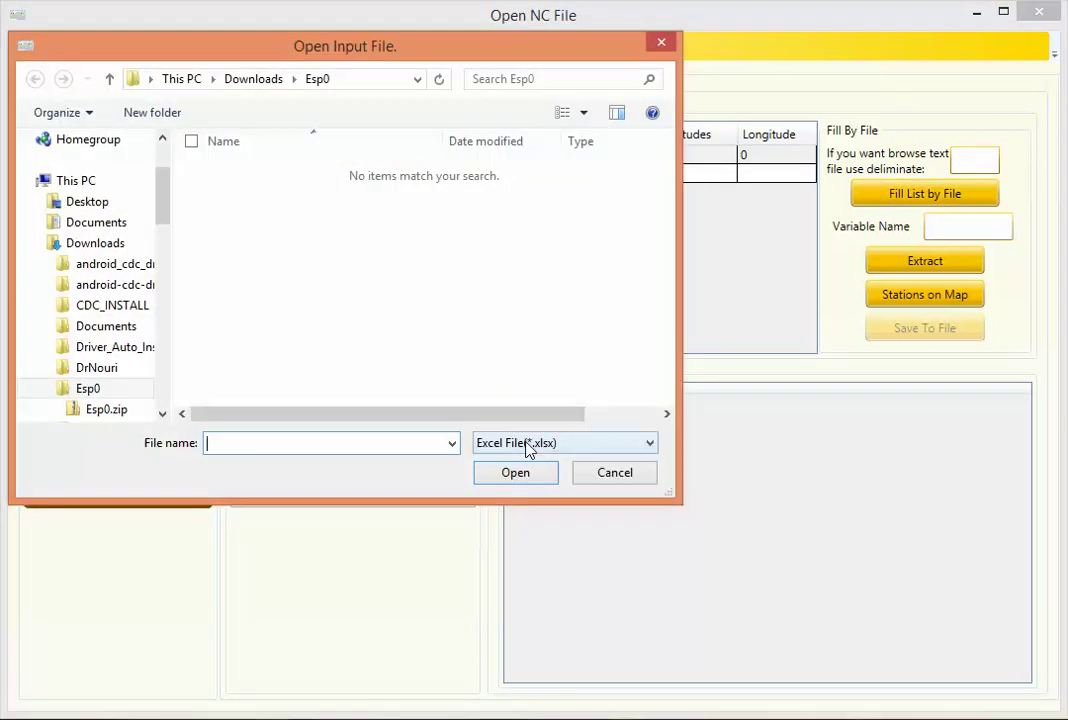
{"action": "left_click", "coordinate": [497, 444]}
{"action": "left_click", "coordinate": [543, 507]}
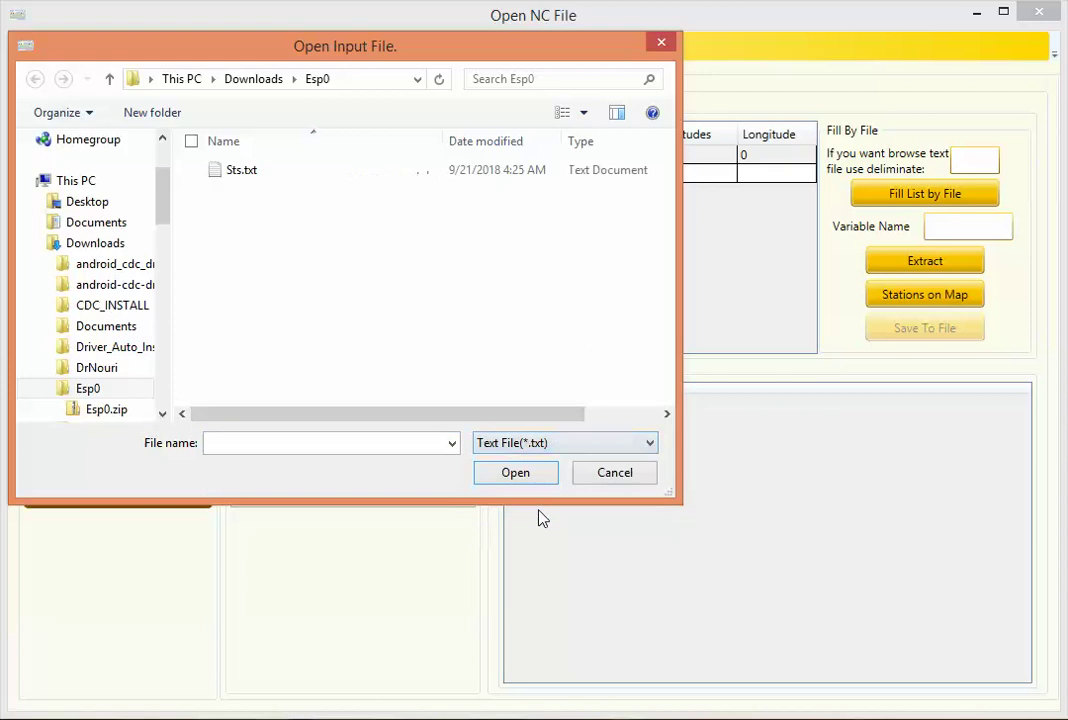
{"action": "double_click", "coordinate": [237, 175]}
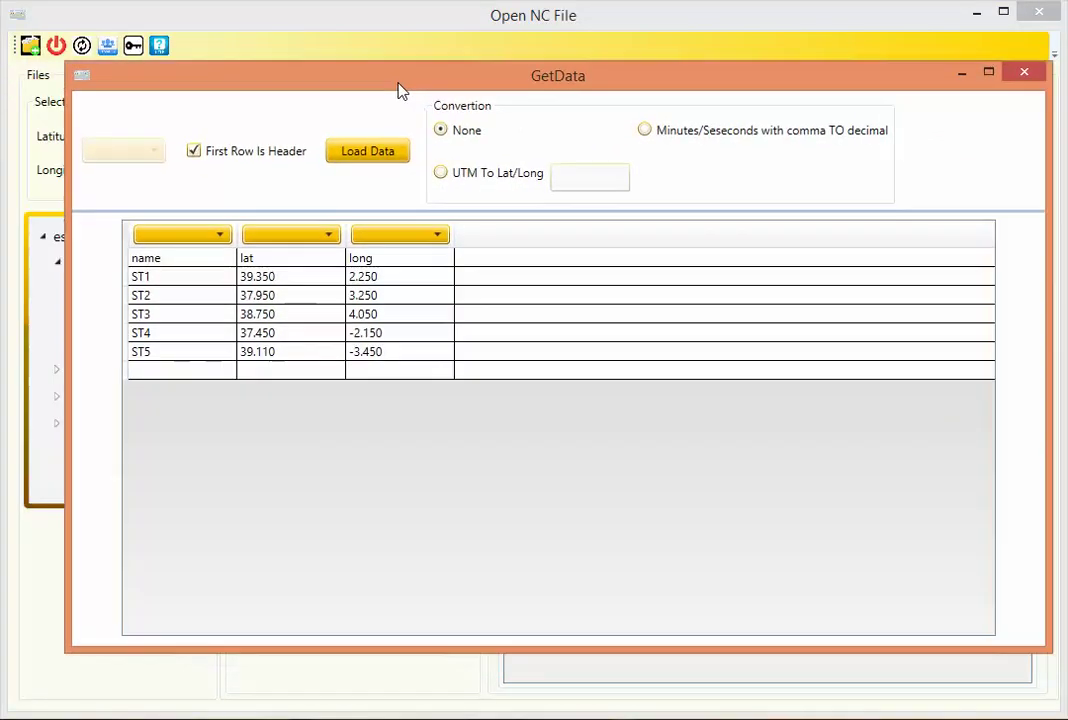
Step: Assign the three columns as Name of Station, Latitude and Longitude
{"action": "left_click", "coordinate": [179, 233]}
{"action": "left_click", "coordinate": [181, 277]}
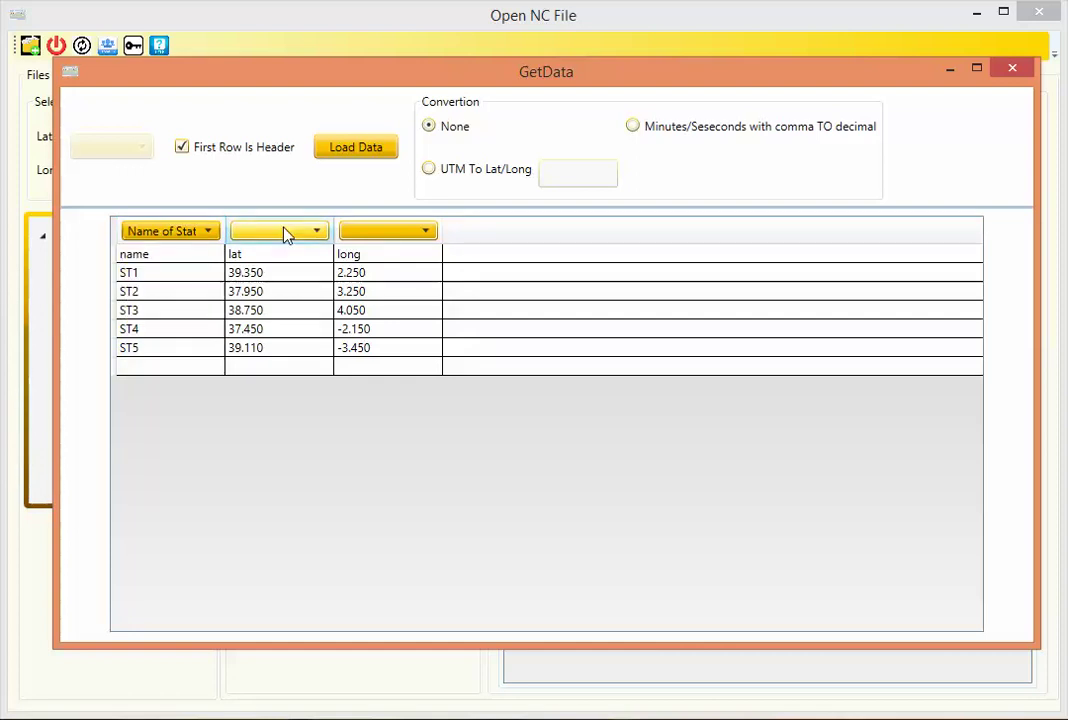
{"action": "left_click", "coordinate": [283, 231]}
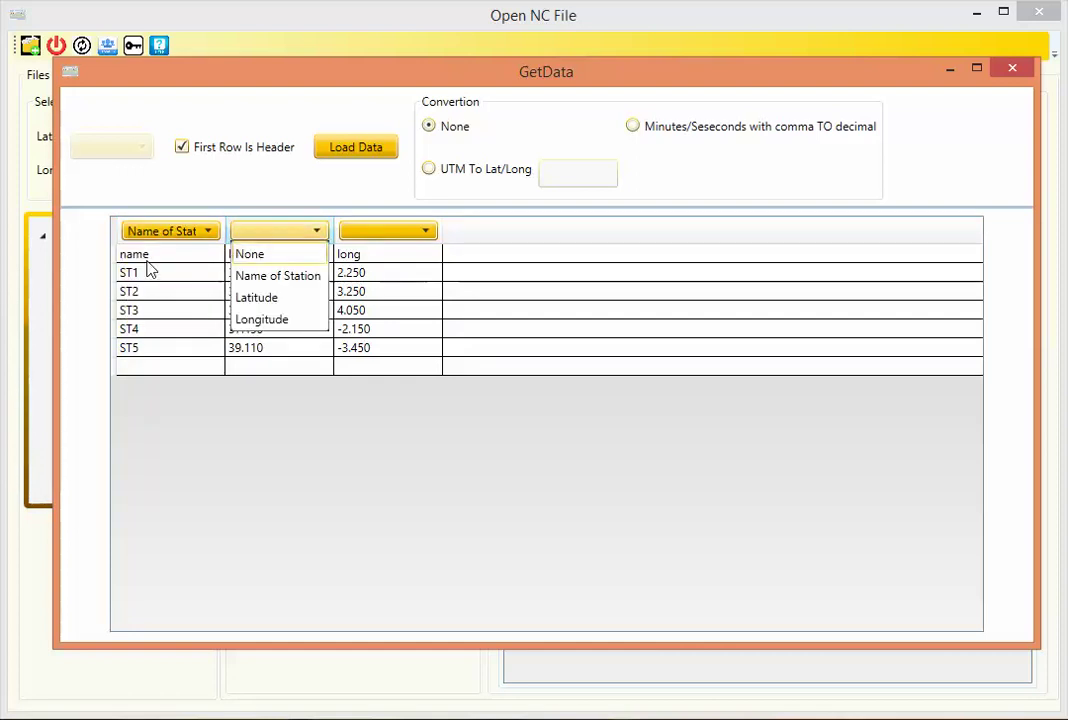
{"action": "left_click", "coordinate": [280, 298]}
{"action": "left_click", "coordinate": [410, 231]}
{"action": "left_click", "coordinate": [410, 320]}
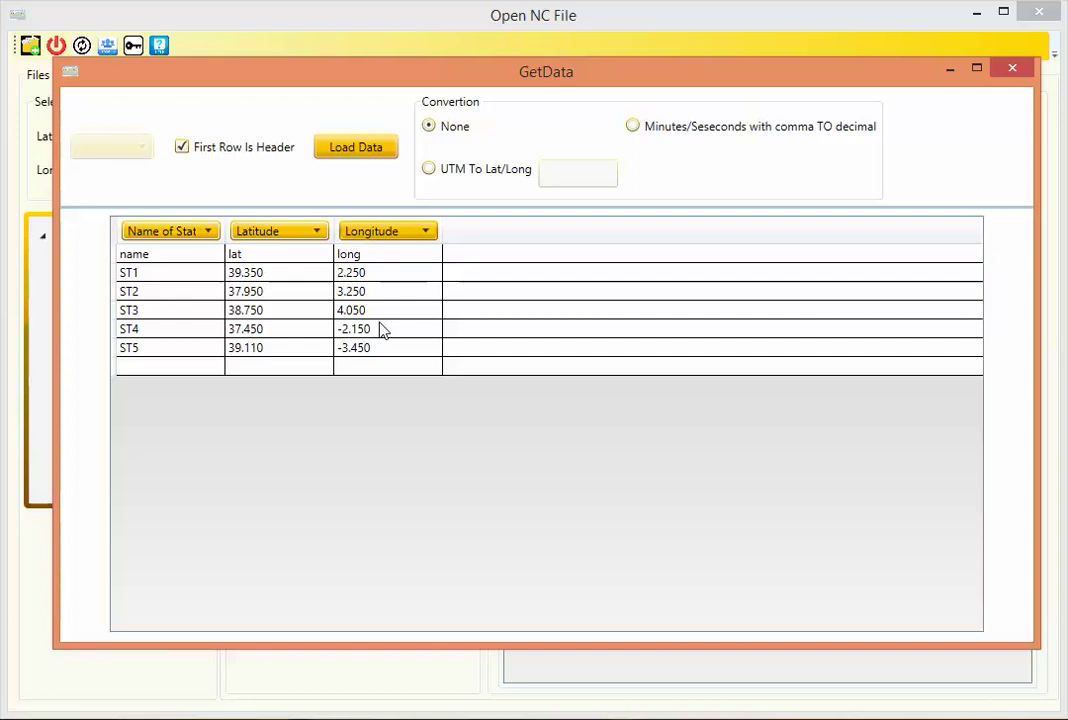
Step: Keep Conversion on None and load ST1–ST5 into the Station List
{"action": "left_click", "coordinate": [676, 136]}
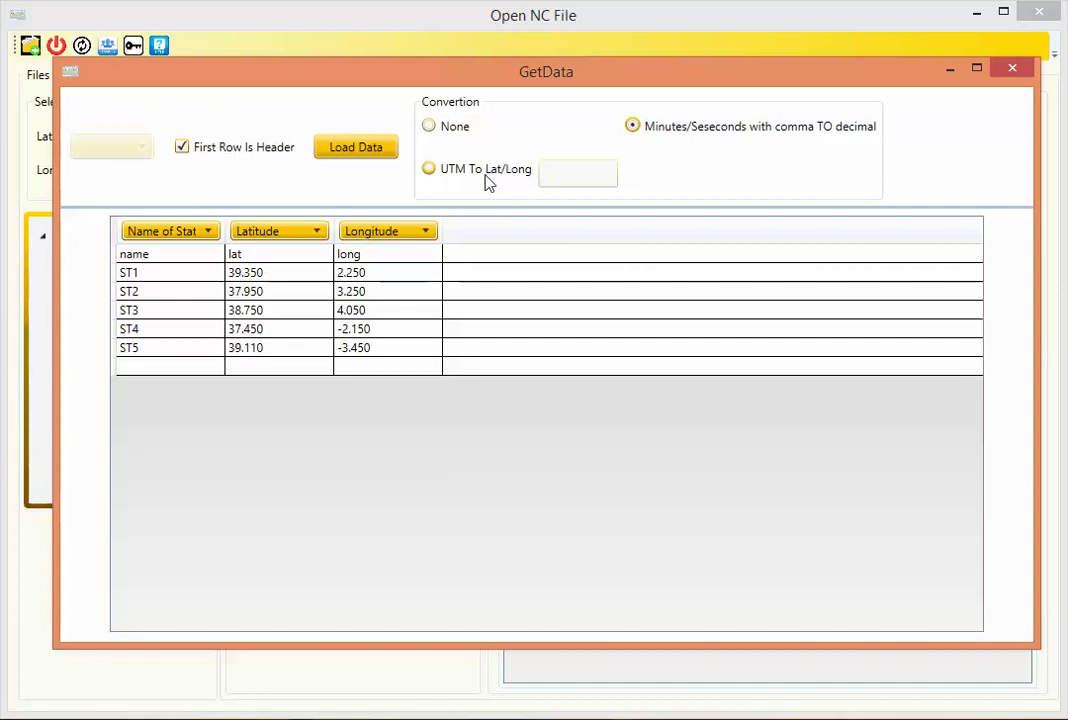
{"action": "left_click", "coordinate": [443, 133]}
{"action": "left_click", "coordinate": [350, 153]}
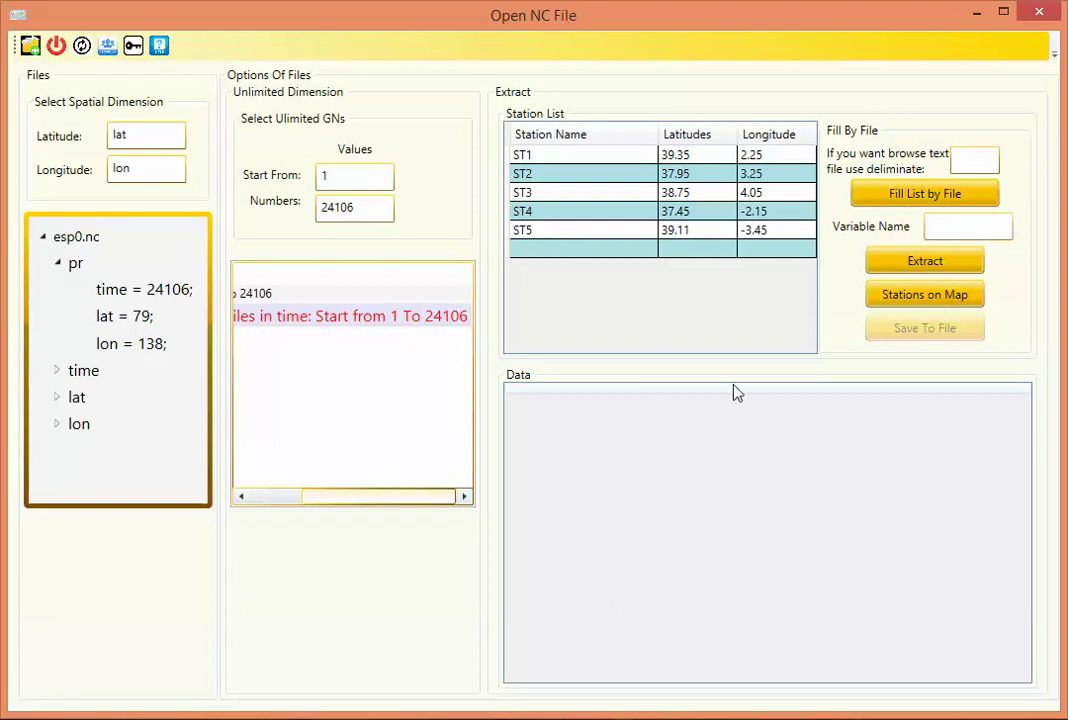
Step: Set the variable to pr with 365 time steps and extract it for the stations
{"action": "left_click", "coordinate": [956, 231]}
{"action": "type", "text": "pr"}
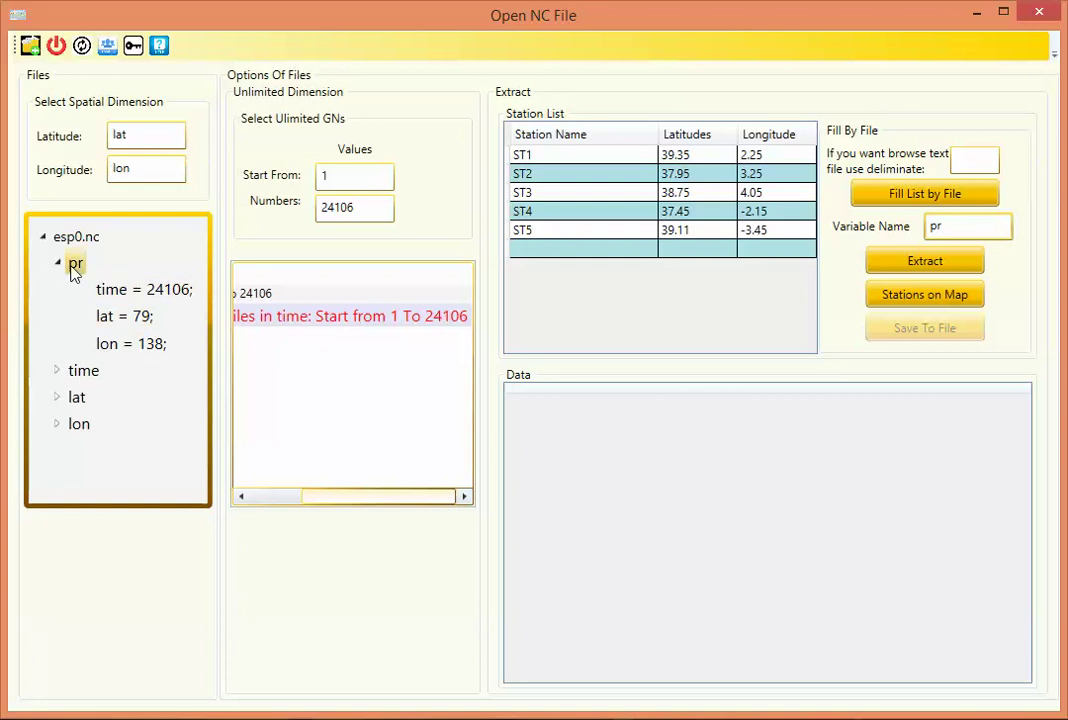
{"action": "left_click", "coordinate": [140, 289]}
{"action": "left_click", "coordinate": [378, 214]}
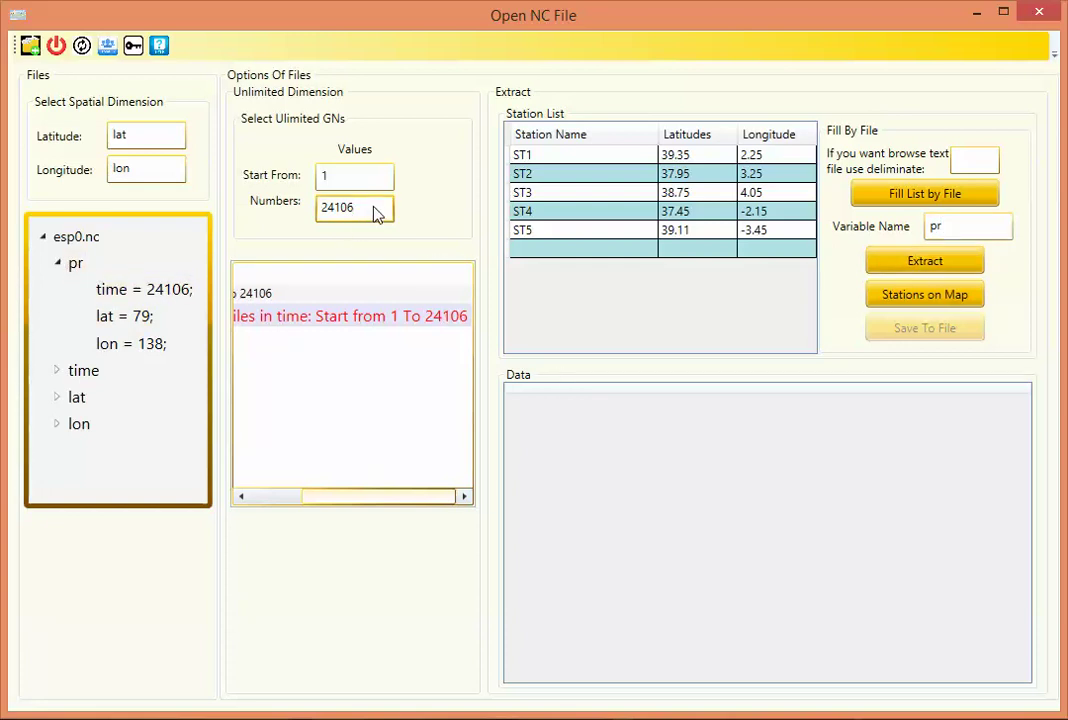
{"action": "key", "text": "BackSpace"}
{"action": "key", "text": "BackSpace"}
{"action": "key", "text": "BackSpace"}
{"action": "type", "text": "3"}
{"action": "left_click", "coordinate": [946, 263]}
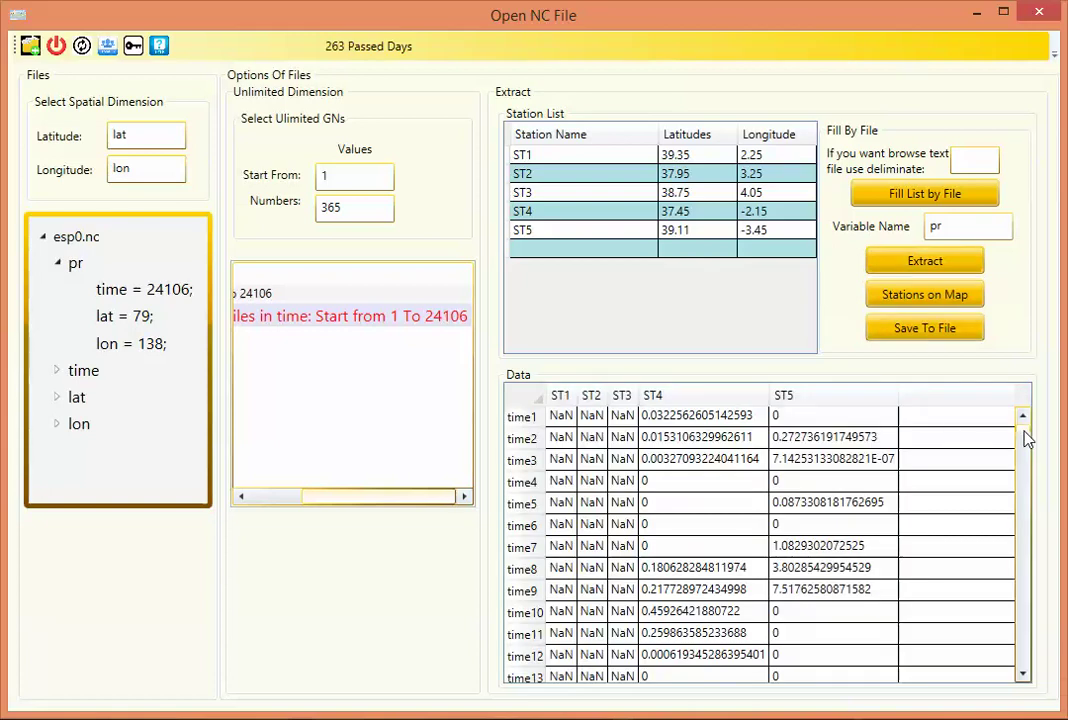
Step: Review the extracted pr values and plot stations ST1–ST5 on a map
{"action": "mouse_move", "coordinate": [1027, 465]}
{"action": "left_mouse_down"}
{"action": "mouse_move", "coordinate": [1032, 635]}
{"action": "mouse_move", "coordinate": [1022, 412]}
{"action": "left_mouse_up"}
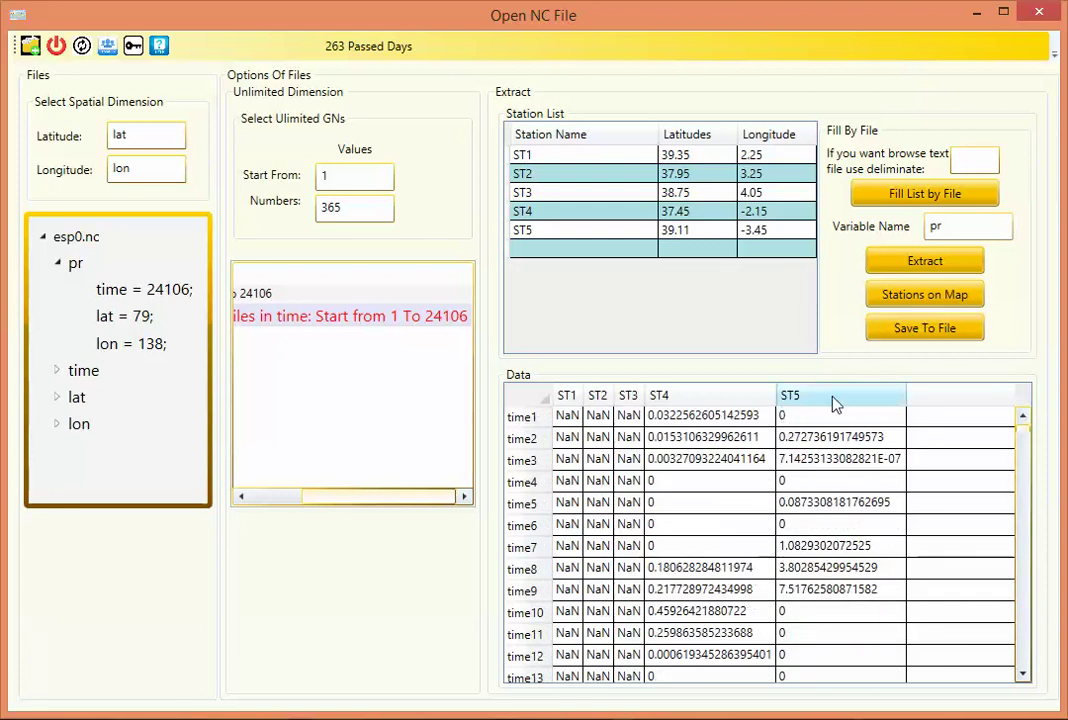
{"action": "left_click", "coordinate": [915, 298]}
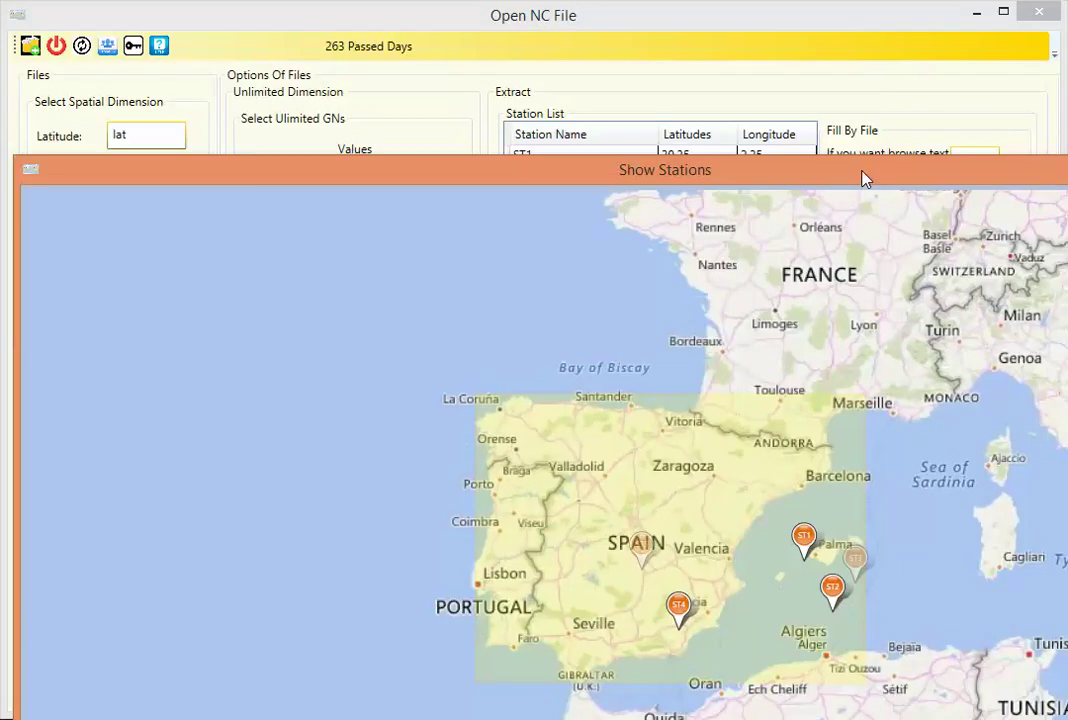
{"action": "left_click_drag", "start_coordinate": [865, 178], "coordinate": [779, 35]}
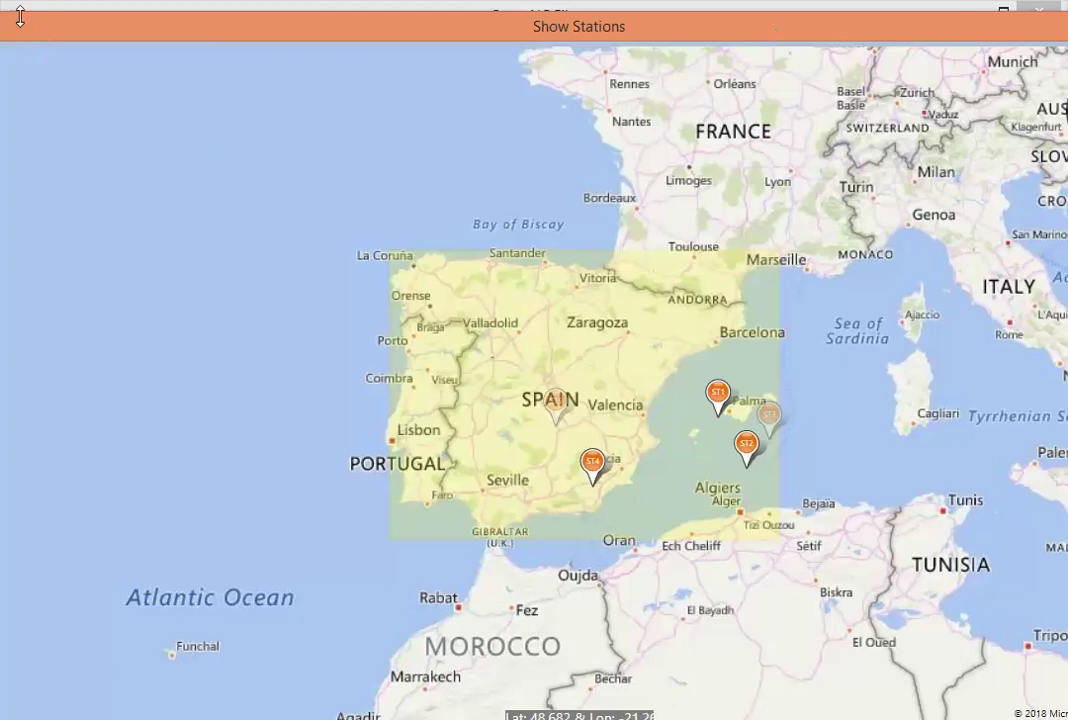
{"action": "mouse_move", "coordinate": [300, 25]}
{"action": "left_mouse_down"}
{"action": "mouse_move", "coordinate": [308, 181]}
{"action": "mouse_move", "coordinate": [137, 66]}
{"action": "left_mouse_up"}
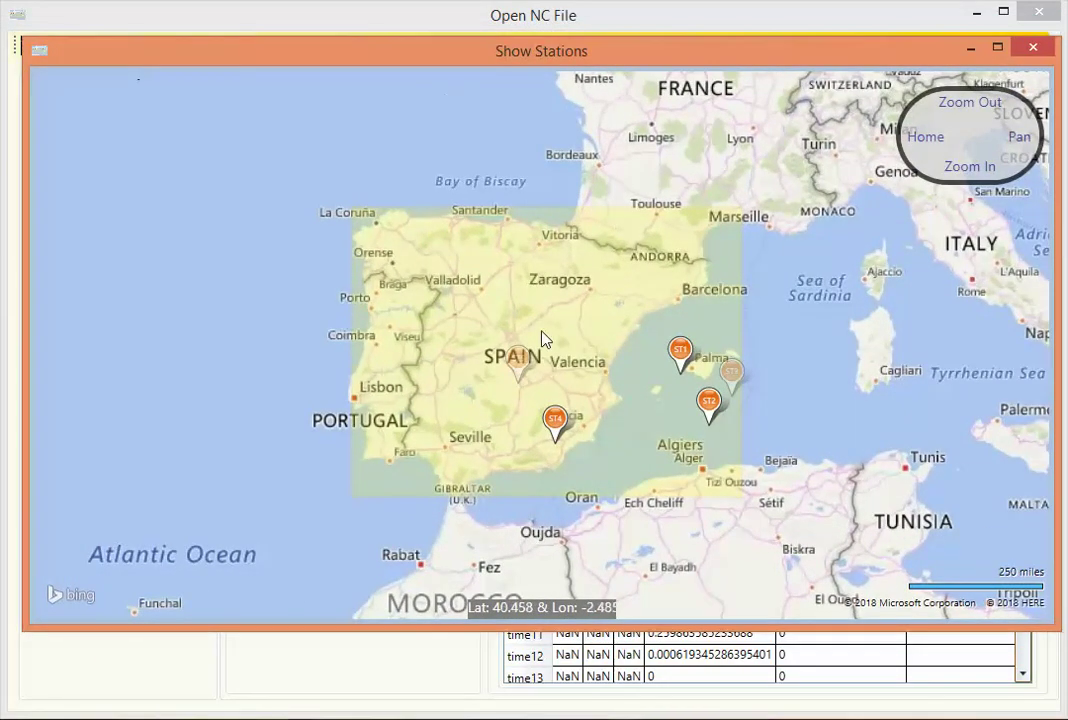
{"action": "left_click", "coordinate": [1034, 48]}
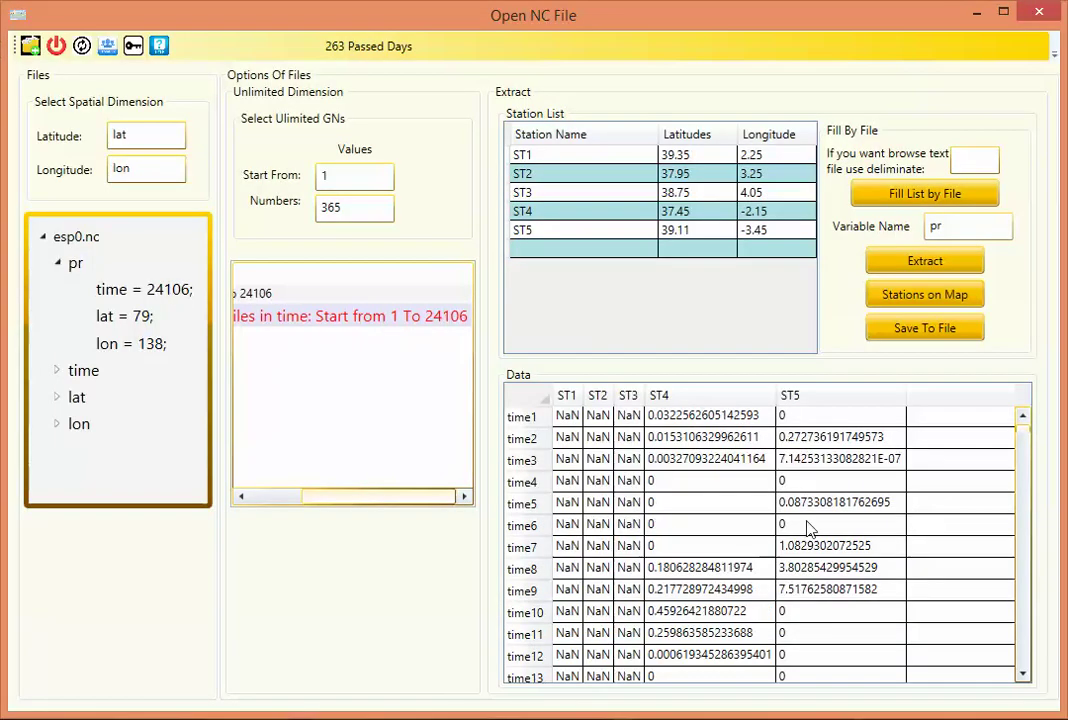
Step: Save the extracted data as data.csv using the CSV Del (*.csv) type
{"action": "left_click", "coordinate": [885, 328]}
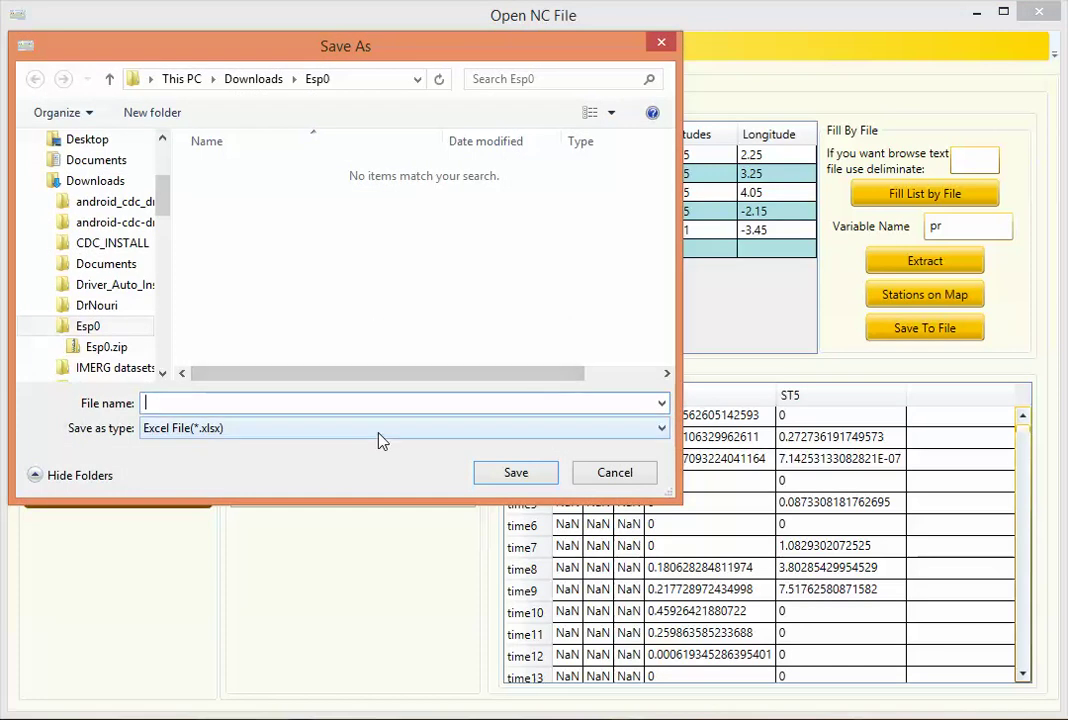
{"action": "type", "text": "data"}
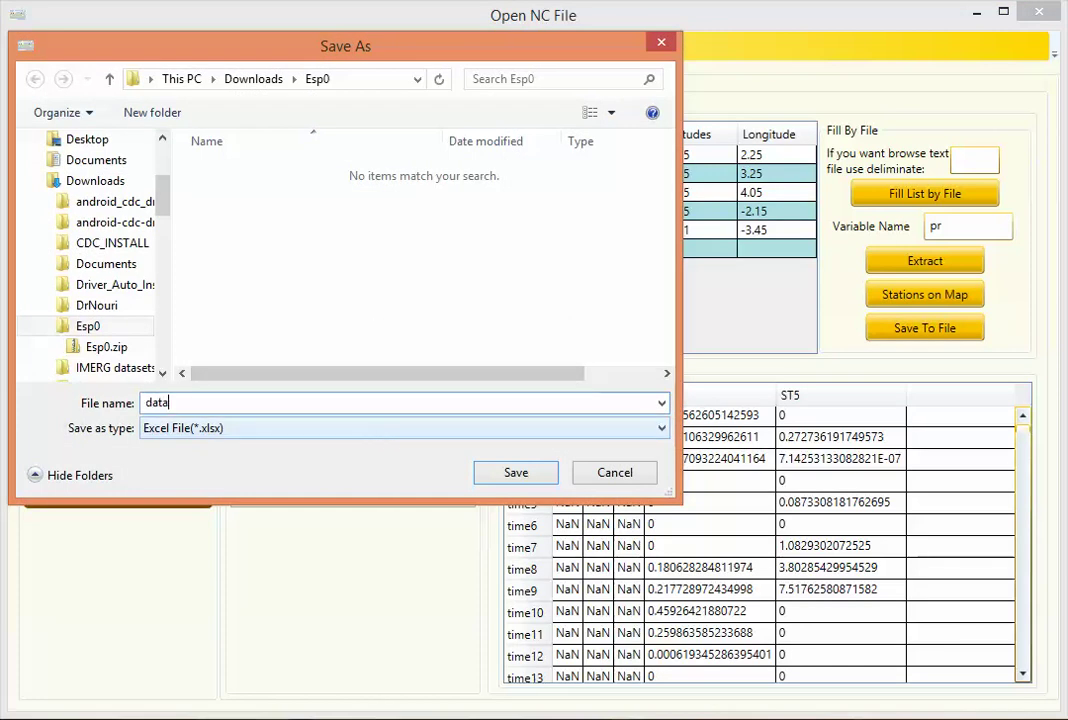
{"action": "left_click", "coordinate": [357, 432]}
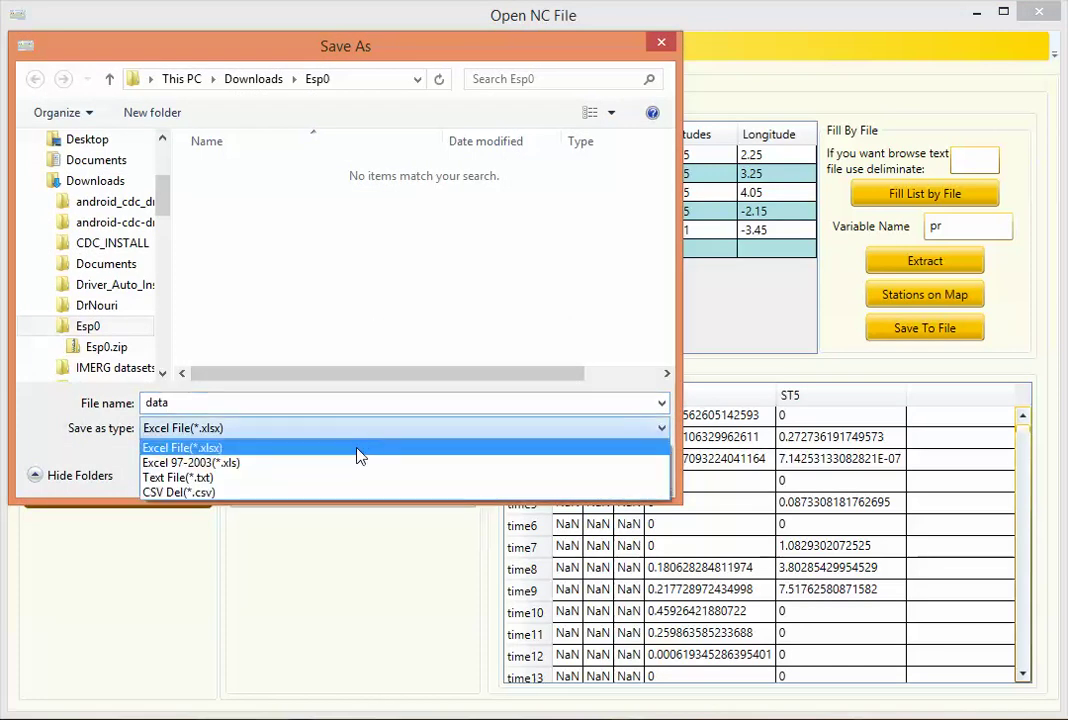
{"action": "left_click", "coordinate": [346, 496]}
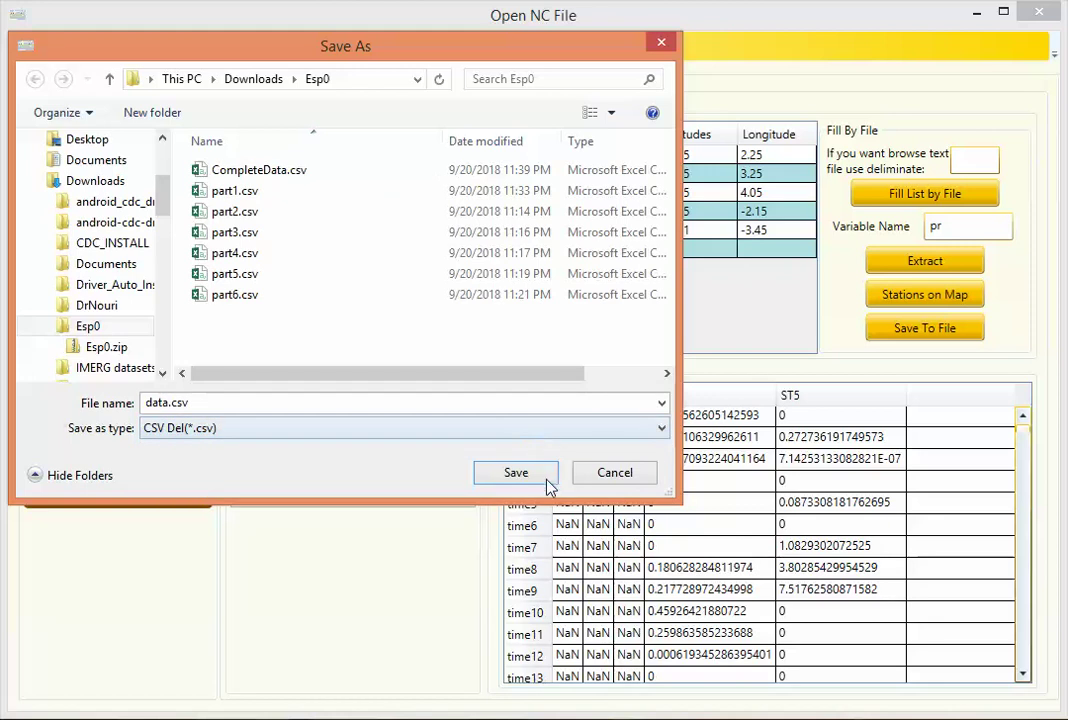
{"action": "left_click", "coordinate": [516, 473]}
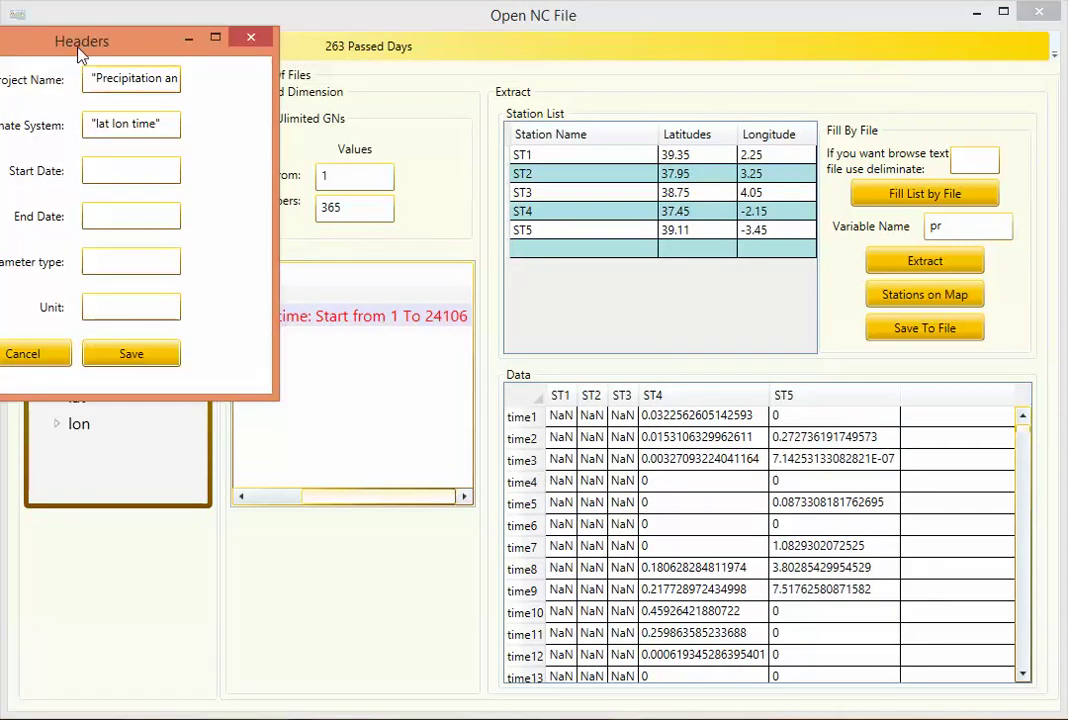
Step: Accept the header details and dismiss the save confirmation
{"action": "left_click_drag", "start_coordinate": [82, 55], "coordinate": [363, 129]}
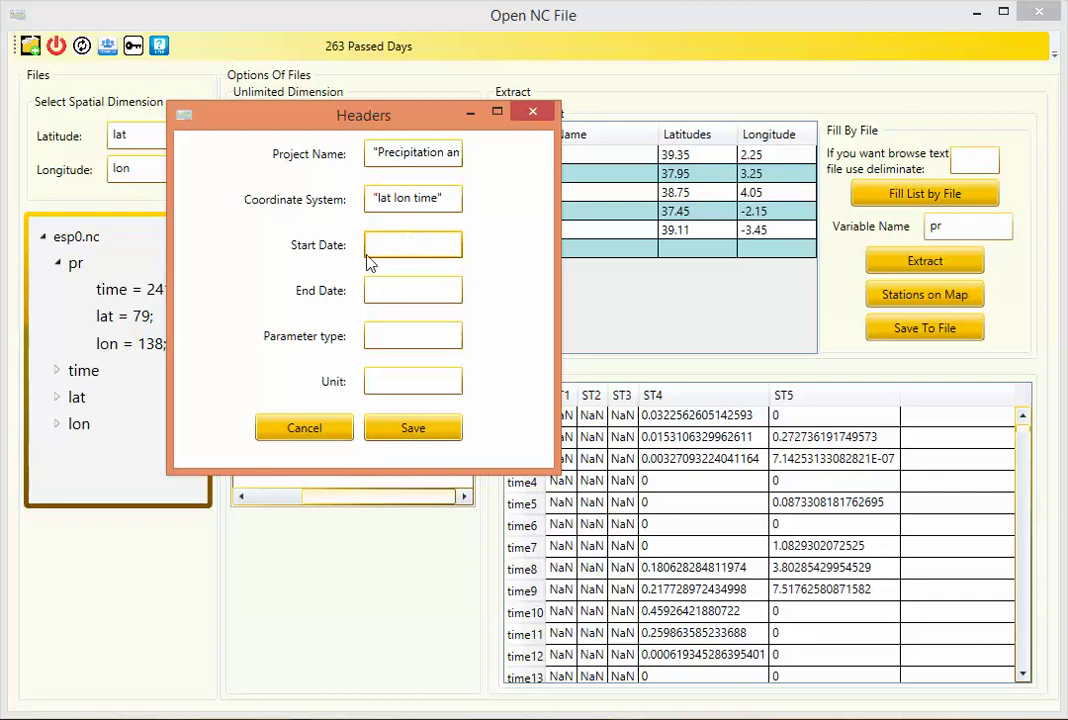
{"action": "left_click", "coordinate": [324, 436]}
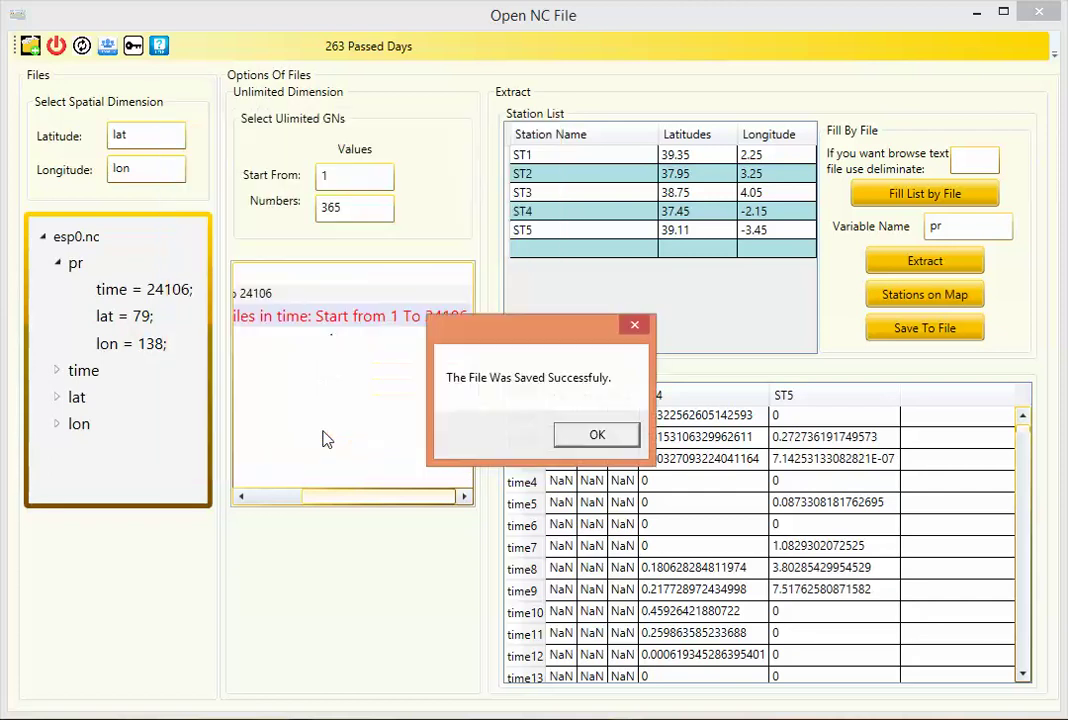
{"action": "left_click", "coordinate": [594, 436]}
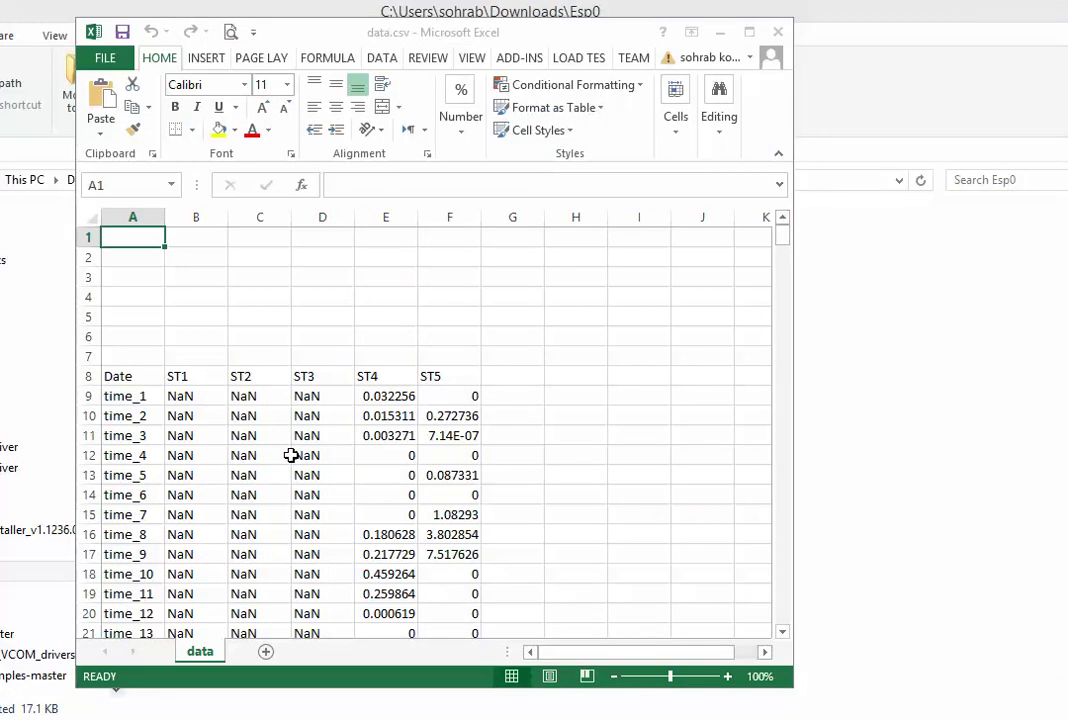
Step: Page through data.csv down to time_365, confirming ST1–ST3 are NaN and ST4–ST5 hold values
{"action": "left_click", "coordinate": [288, 455]}
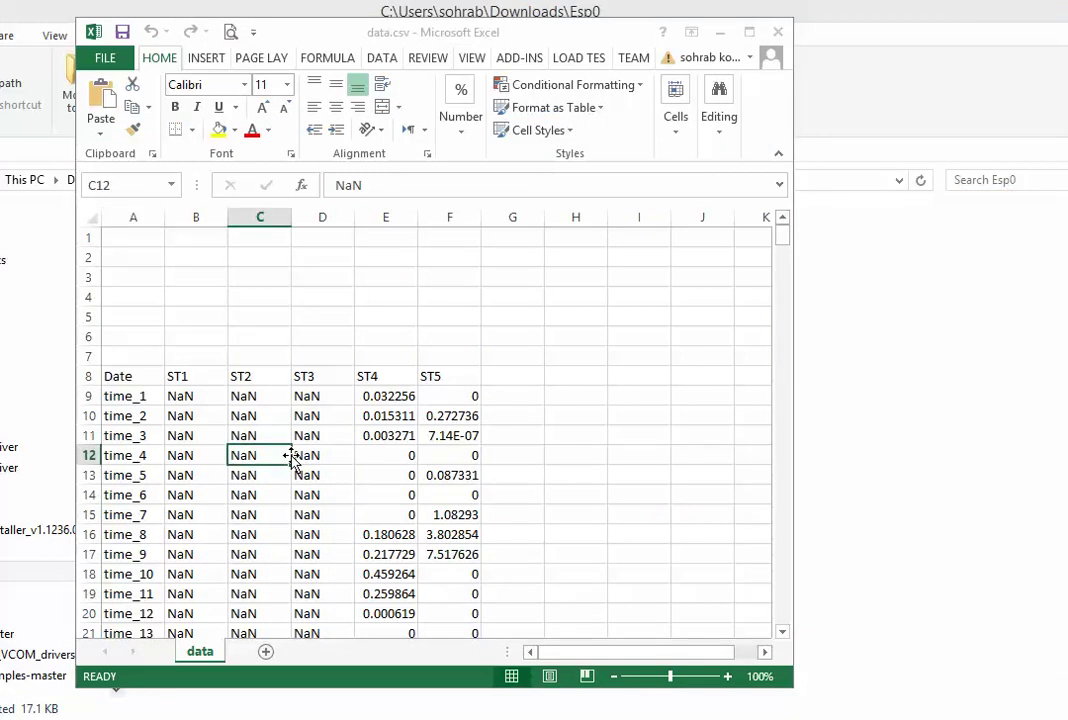
{"action": "key", "text": "Page_Down"}
{"action": "key", "text": "Page_Down"}
{"action": "key", "text": "Page_Down"}
{"action": "key", "text": "Page_Down"}
{"action": "key", "text": "Page_Down"}
{"action": "key", "text": "Page_Down"}
{"action": "key", "text": "Page_Down"}
{"action": "key", "text": "Page_Down"}
{"action": "key", "text": "Page_Down"}
{"action": "key", "text": "Page_Down"}
{"action": "key", "text": "Page_Down"}
{"action": "key", "text": "Page_Down"}
{"action": "key", "text": "Page_Down"}
{"action": "key", "text": "Page_Down"}
{"action": "key", "text": "Page_Down"}
{"action": "key", "text": "Page_Down"}
{"action": "key", "text": "Page_Down"}
{"action": "key", "text": "Page_Down"}
{"action": "key", "text": "Page_Down"}
{"action": "key", "text": "Page_Up"}
{"action": "key", "text": "Page_Up"}
{"action": "key", "text": "Page_Down"}
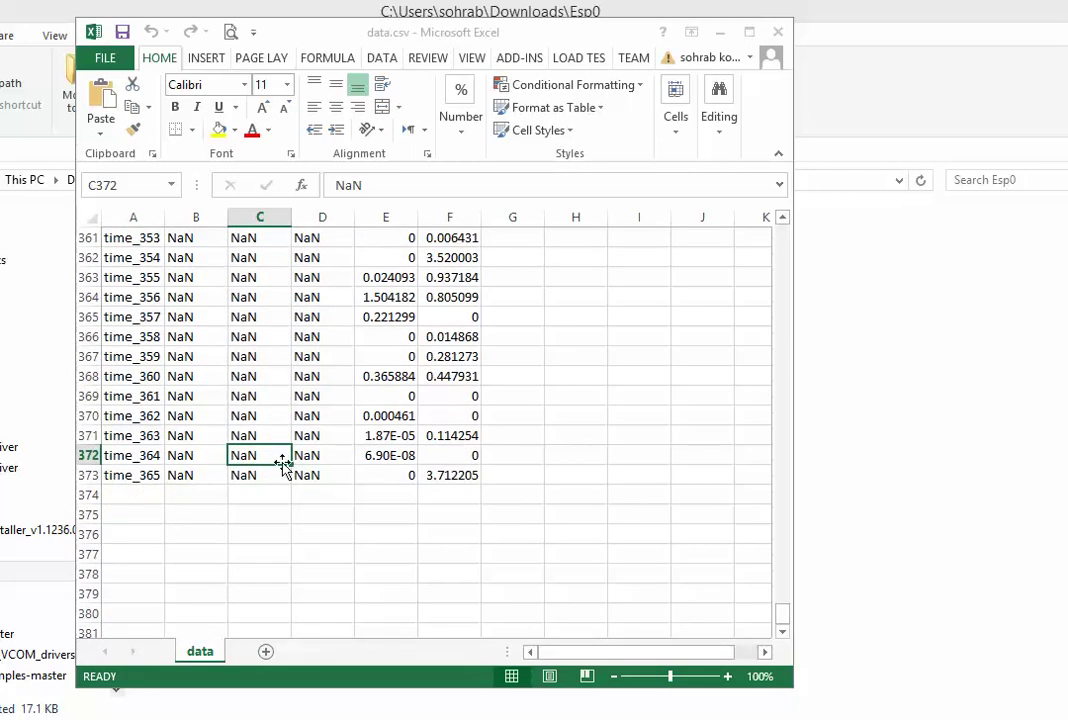
{"action": "key", "text": "Page_Up"}
{"action": "key", "text": "Page_Up"}
{"action": "key", "text": "Page_Up"}
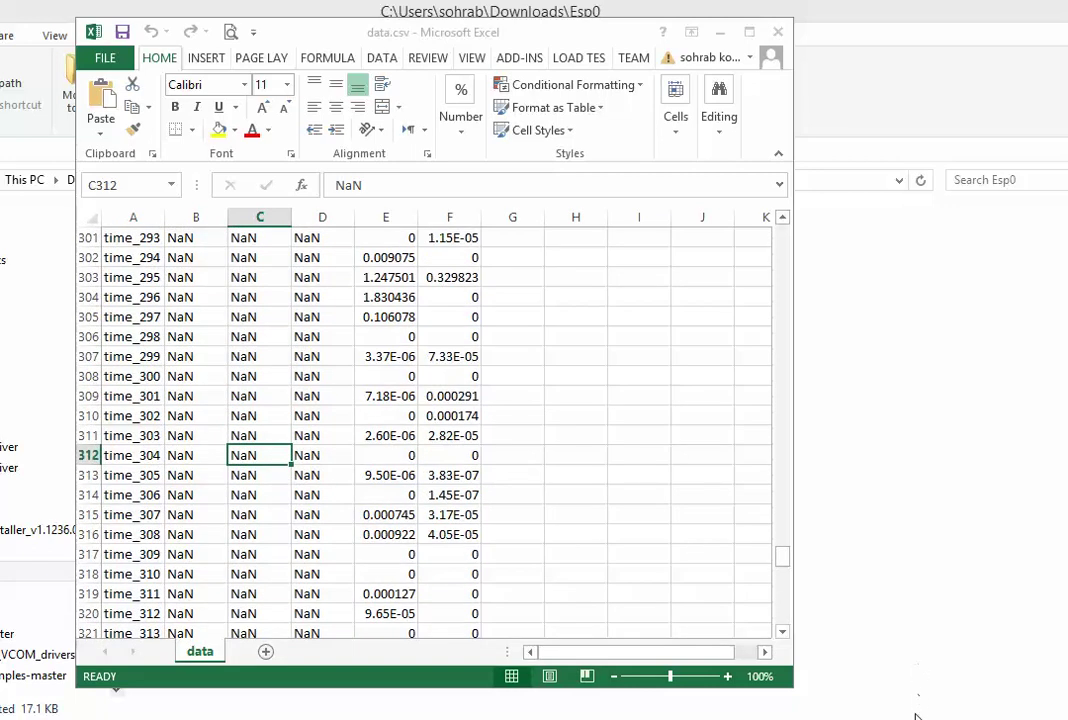
{"action": "left_click", "coordinate": [585, 677]}
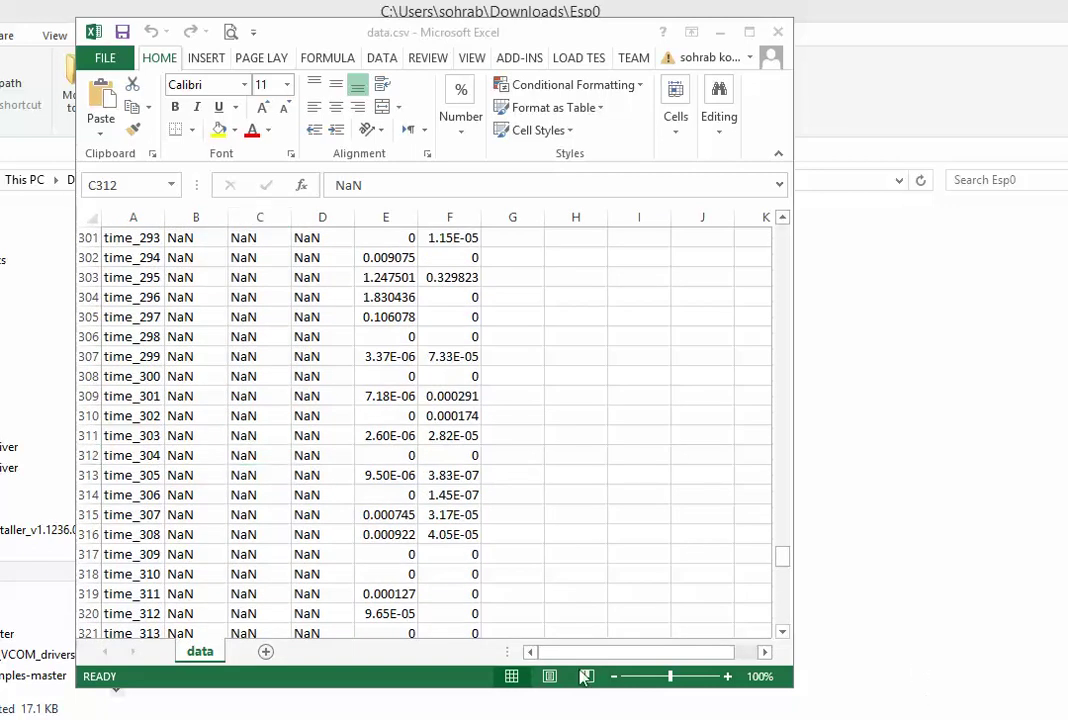
{"action": "left_click", "coordinate": [339, 561]}
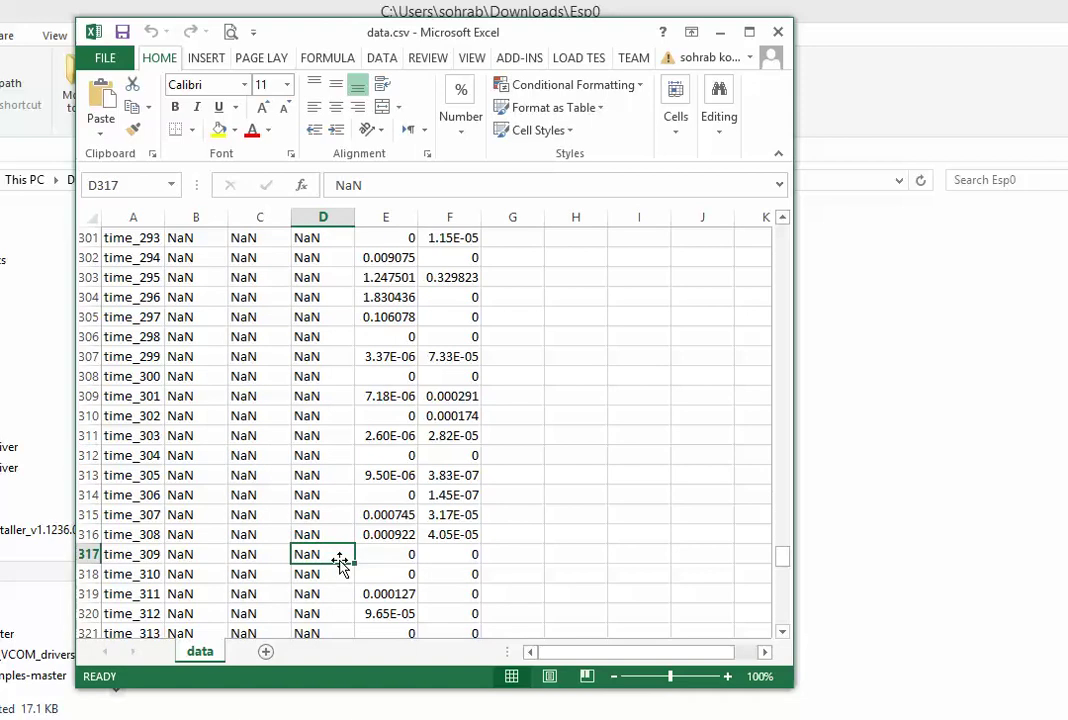